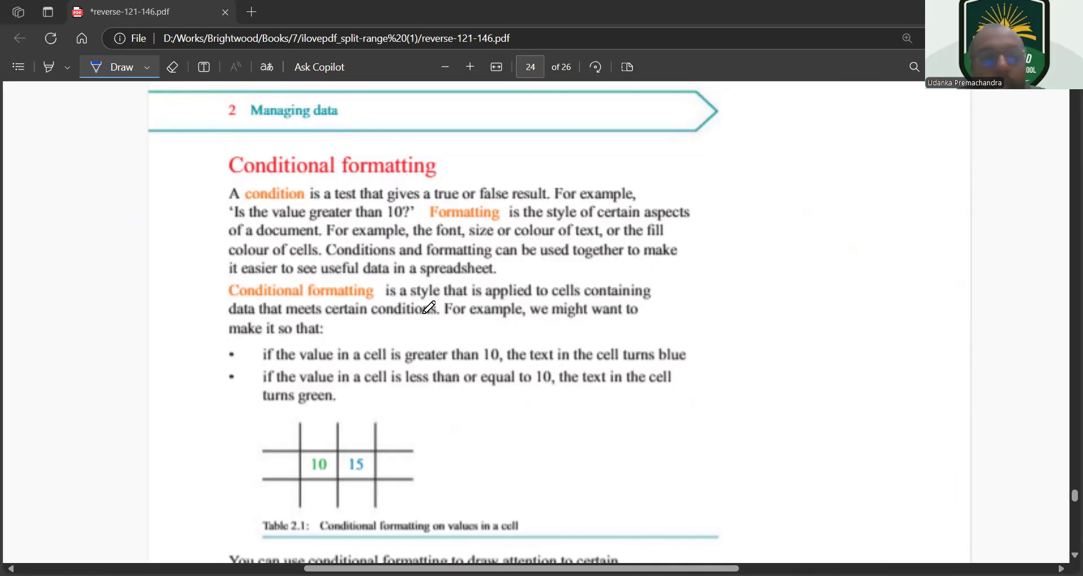
Underline in blue the sentence about applying conditional formatting by writing a rule and the line "A rule is a sentence that includes:"
scroll(429, 307, "down", 3)
scroll(429, 307, "down", 8)
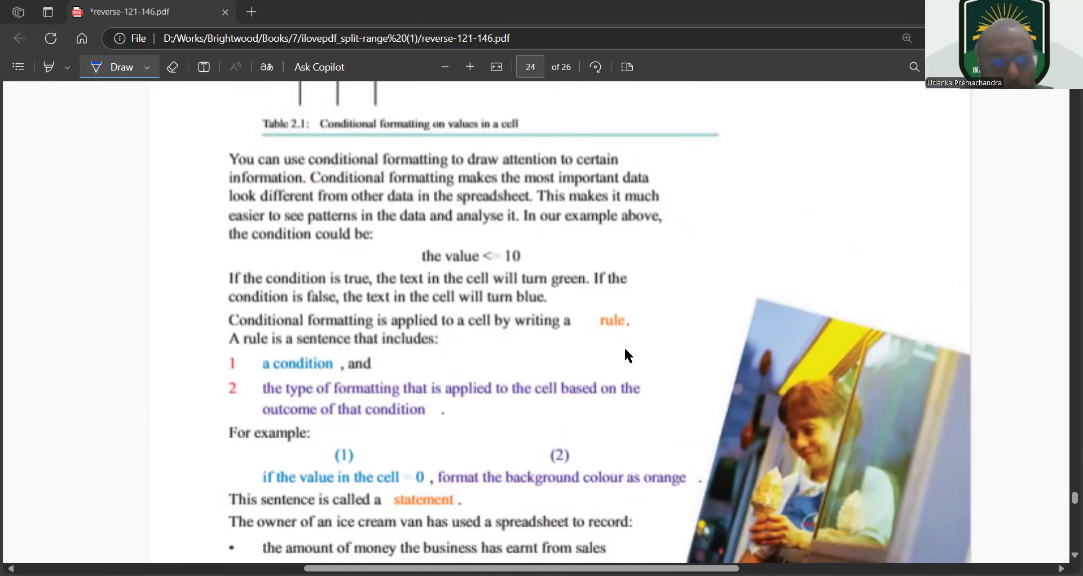
mouse_move(211, 310)
left_mouse_down()
mouse_move(215, 324)
mouse_move(387, 332)
left_mouse_up()
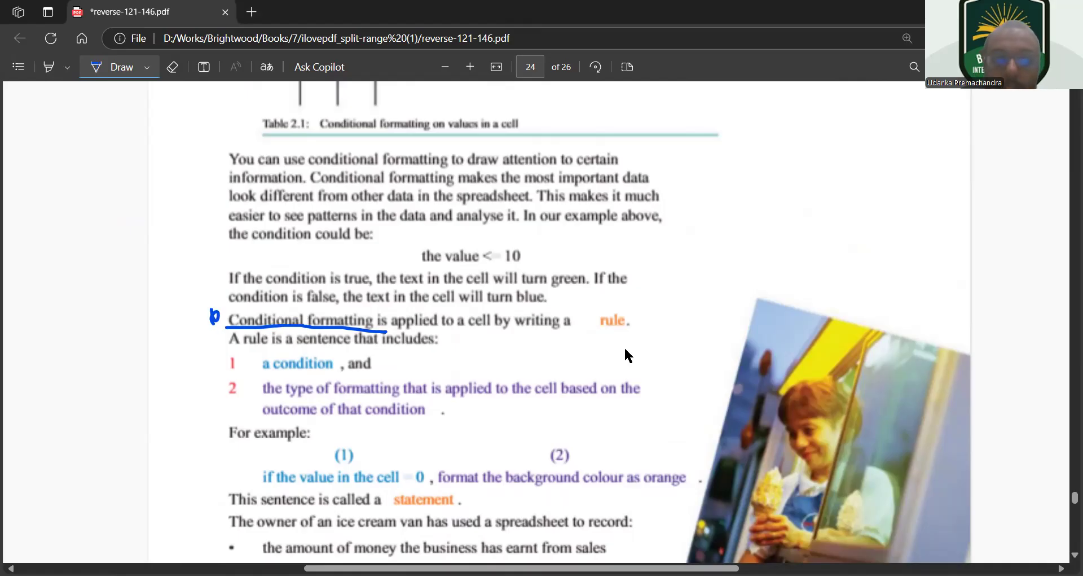
left_click_drag(384, 326, 634, 331)
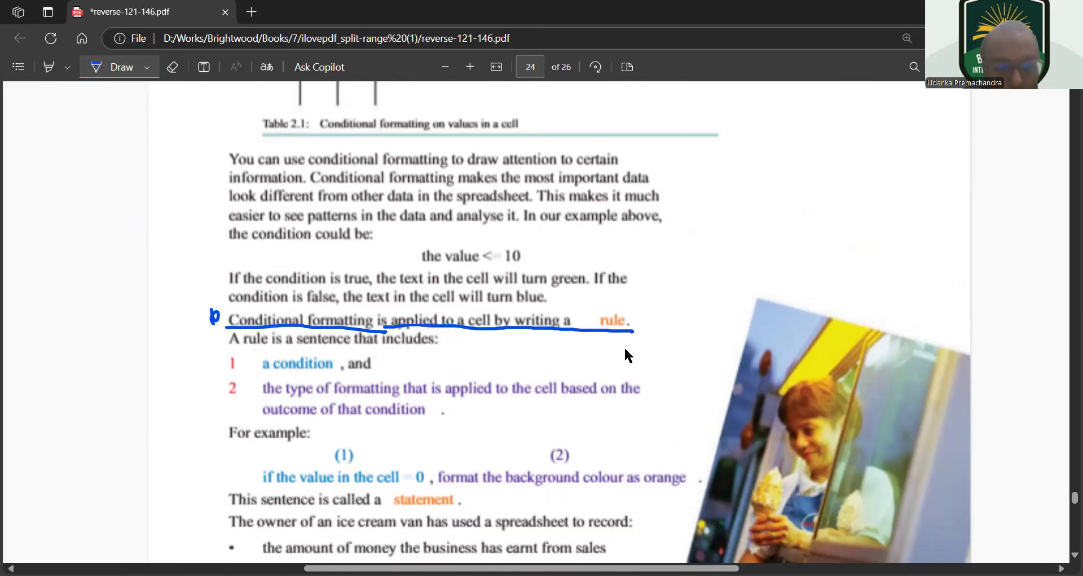
left_click_drag(230, 350, 446, 347)
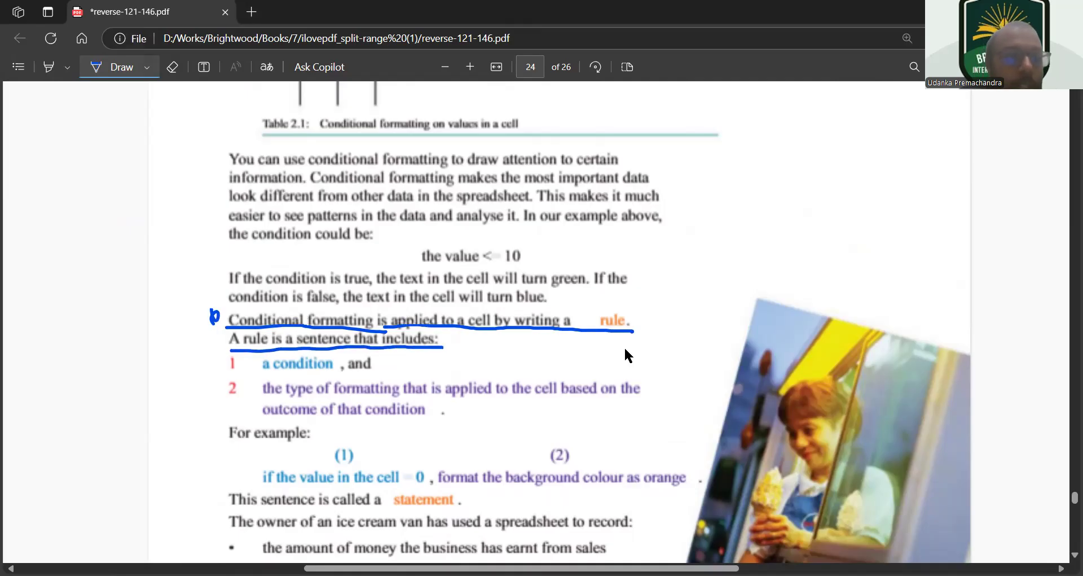
Change the pen colour to red and underline both numbered parts of a rule, the condition and the type of formatting
left_click(148, 67)
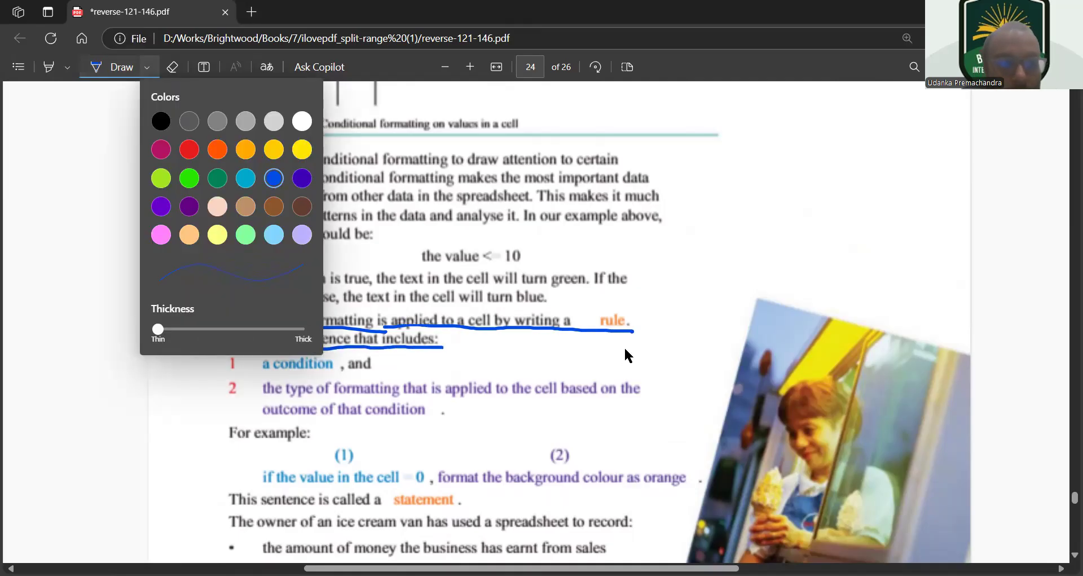
left_click(189, 150)
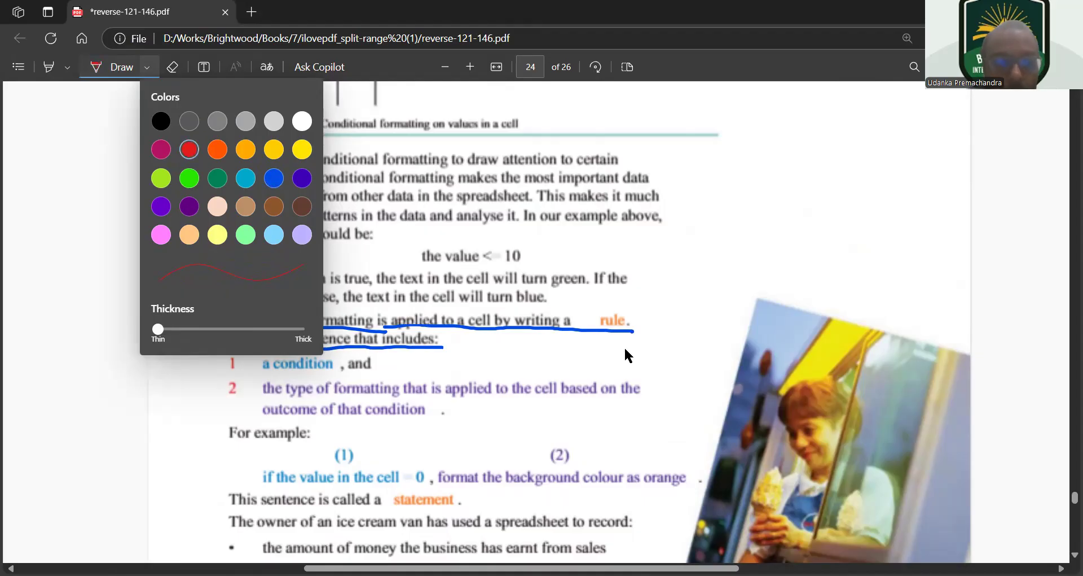
left_click(411, 360)
left_click_drag(216, 373, 383, 374)
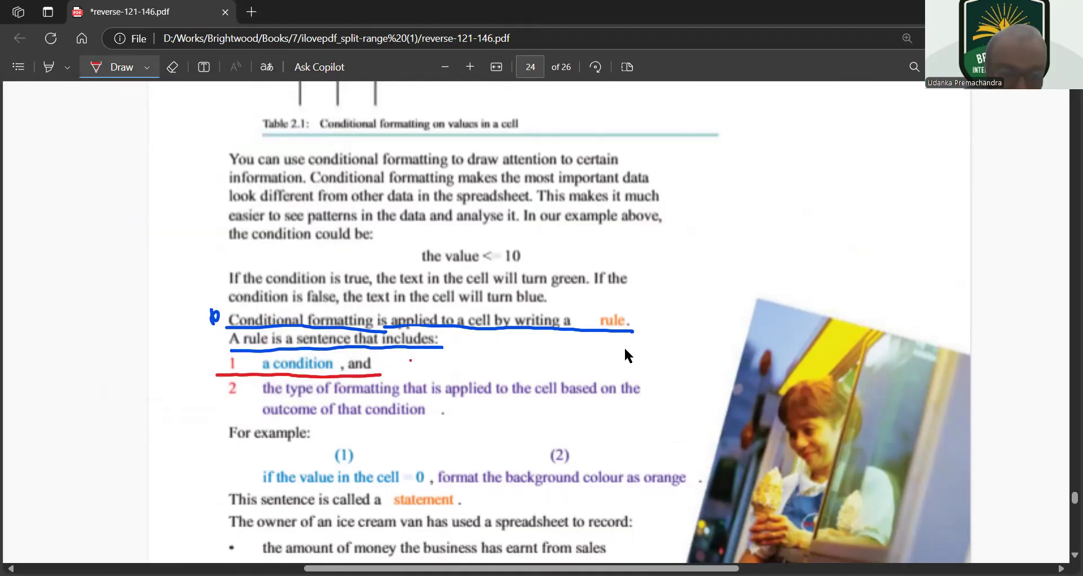
left_click_drag(217, 401, 649, 401)
left_click_drag(257, 419, 439, 418)
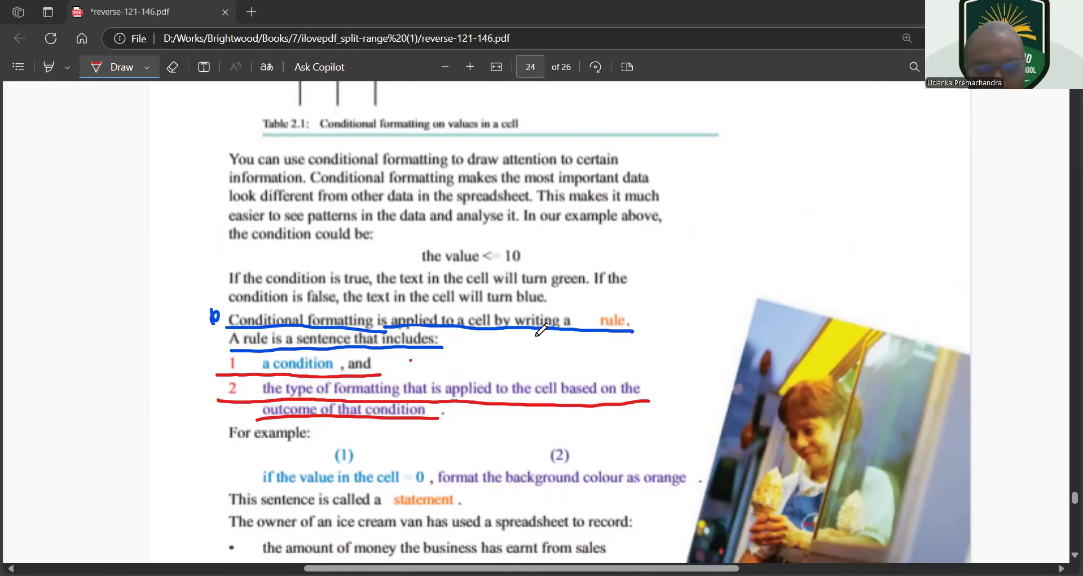
Handwrite "= income – cost" in red beside the Balance column of the Figure 2.3 spreadsheet on page 23
scroll(542, 329, "up", 15)
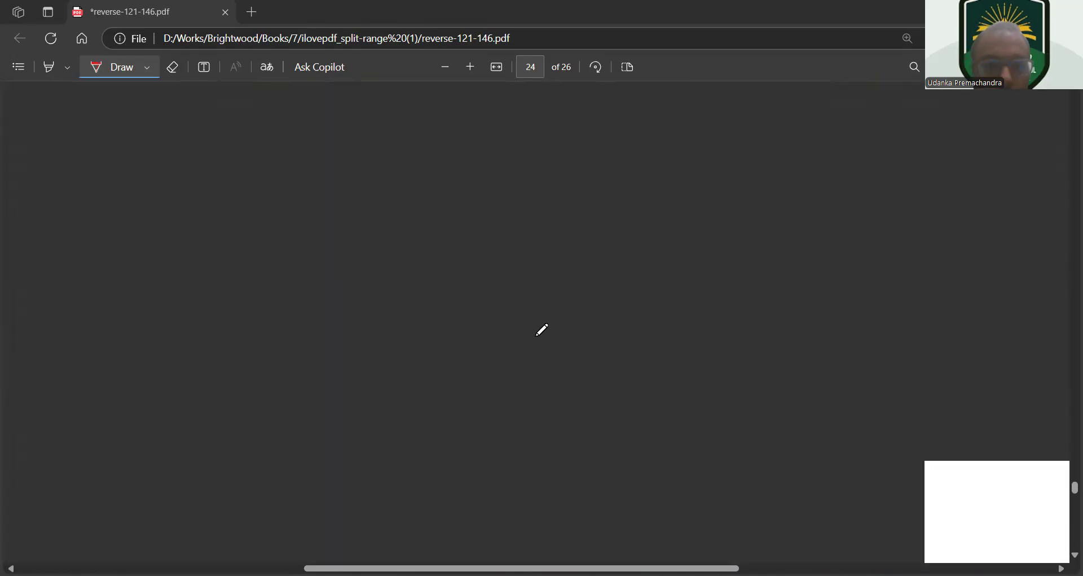
scroll(541, 330, "up", 6)
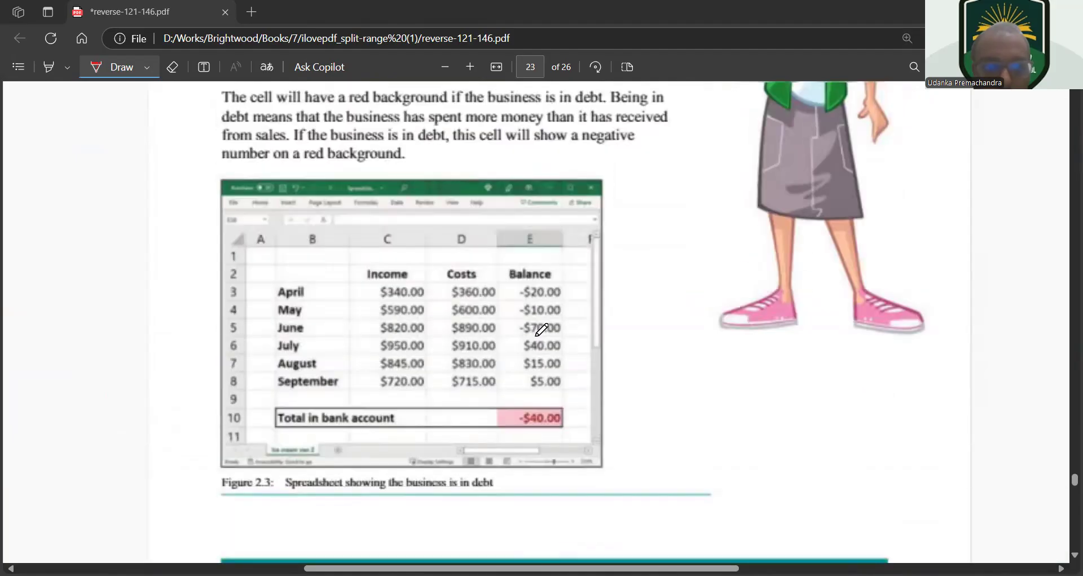
scroll(542, 330, "up", 2)
scroll(541, 330, "down", 4)
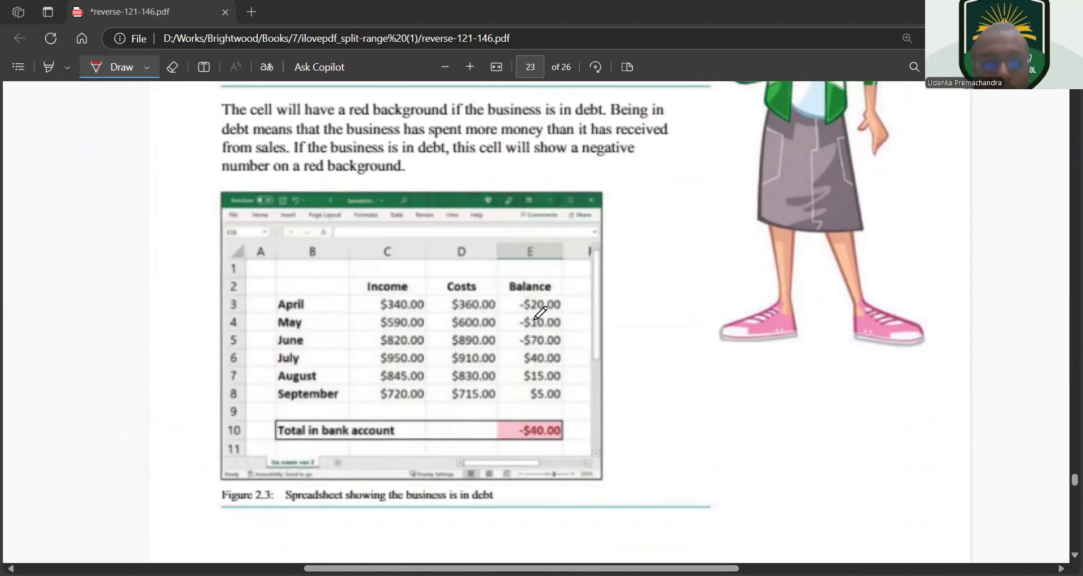
scroll(540, 313, "up", 2)
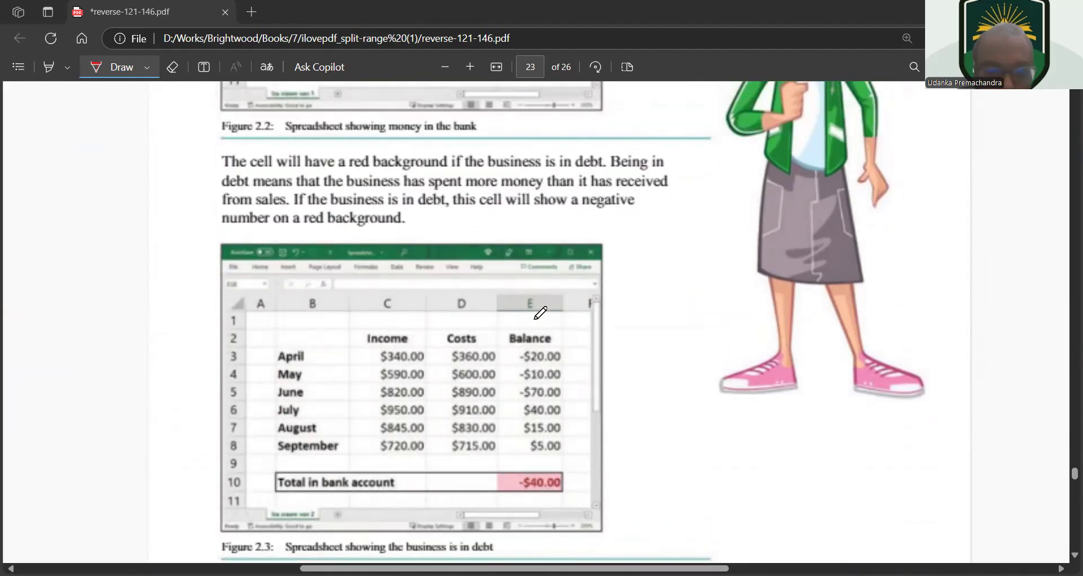
scroll(351, 438, "up", 2)
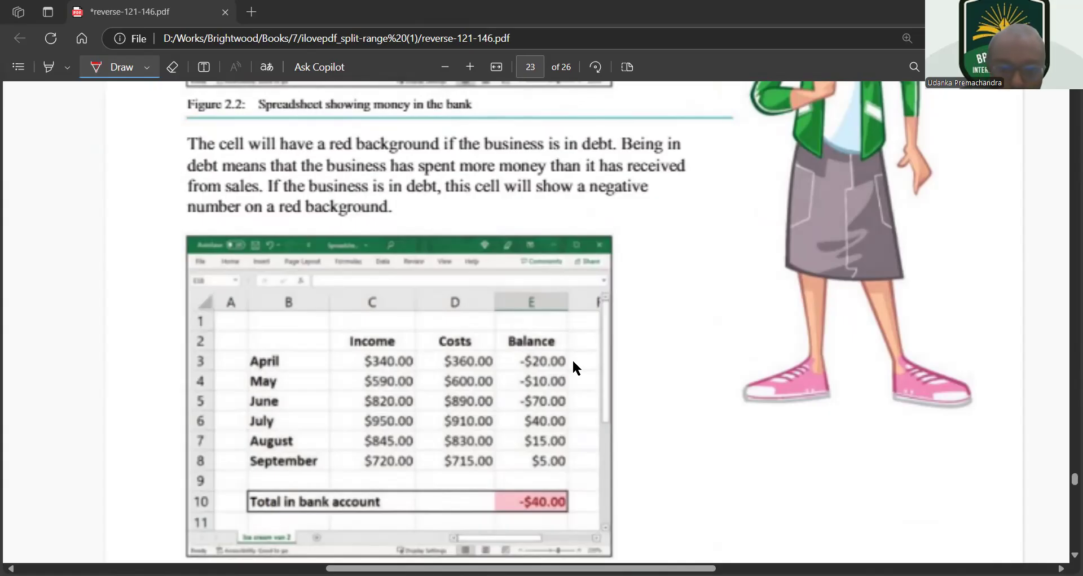
left_click_drag(655, 354, 673, 352)
mouse_move(655, 361)
left_mouse_down()
mouse_move(700, 365)
mouse_move(746, 349)
mouse_move(797, 359)
left_mouse_up()
left_click(699, 342)
left_click_drag(807, 350, 845, 352)
mouse_move(855, 344)
left_mouse_down()
mouse_move(901, 351)
mouse_move(915, 332)
left_mouse_up()
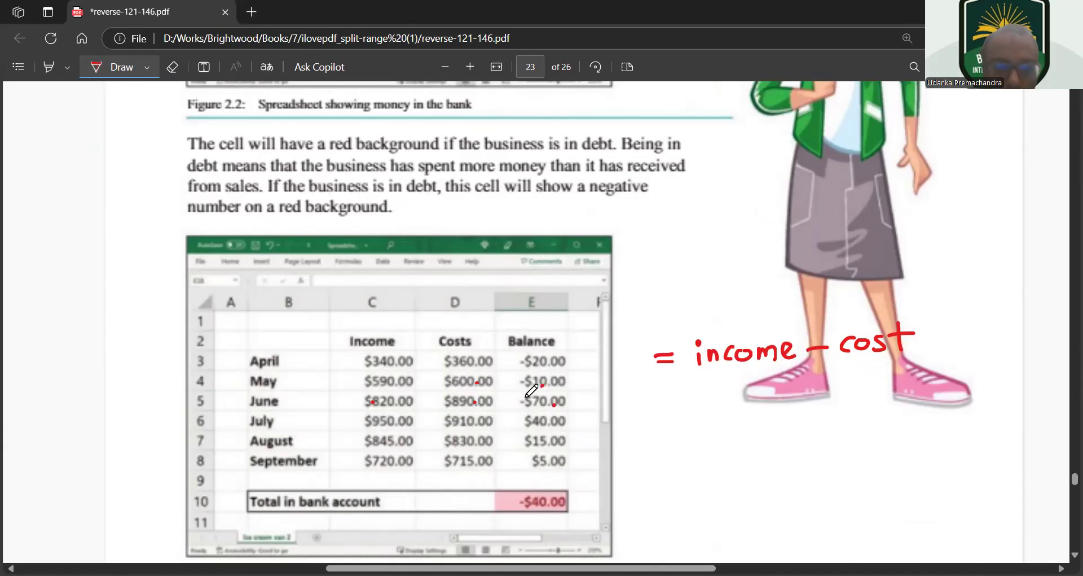
Consult Figure 2.2, switch to the Excel workbook and enter the headings Income, Cost and Balance in C3:E3
scroll(531, 391, "down", 3)
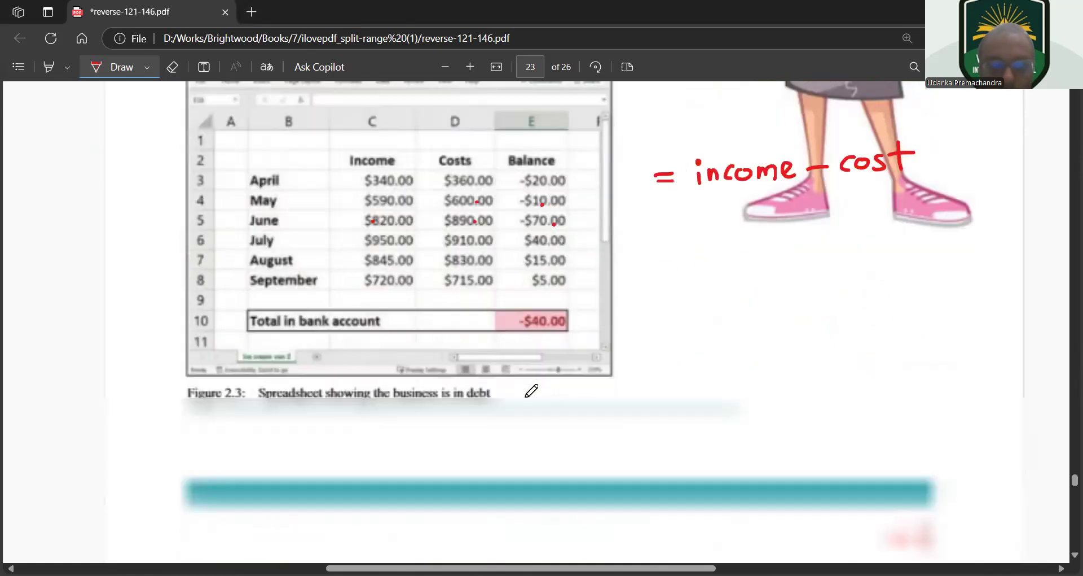
scroll(531, 391, "up", 5)
scroll(531, 391, "up", 2)
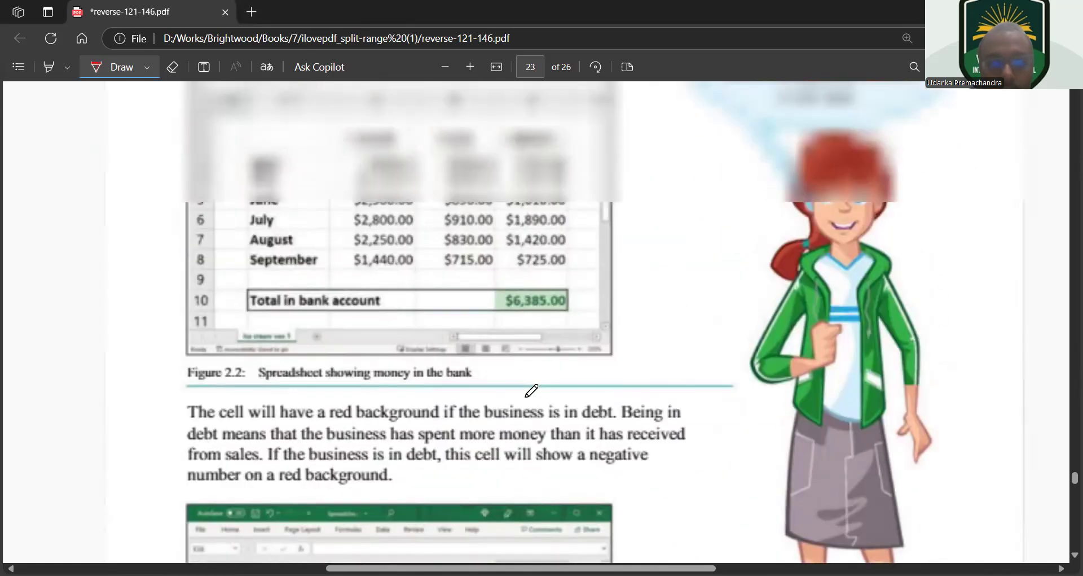
scroll(532, 391, "up", 2)
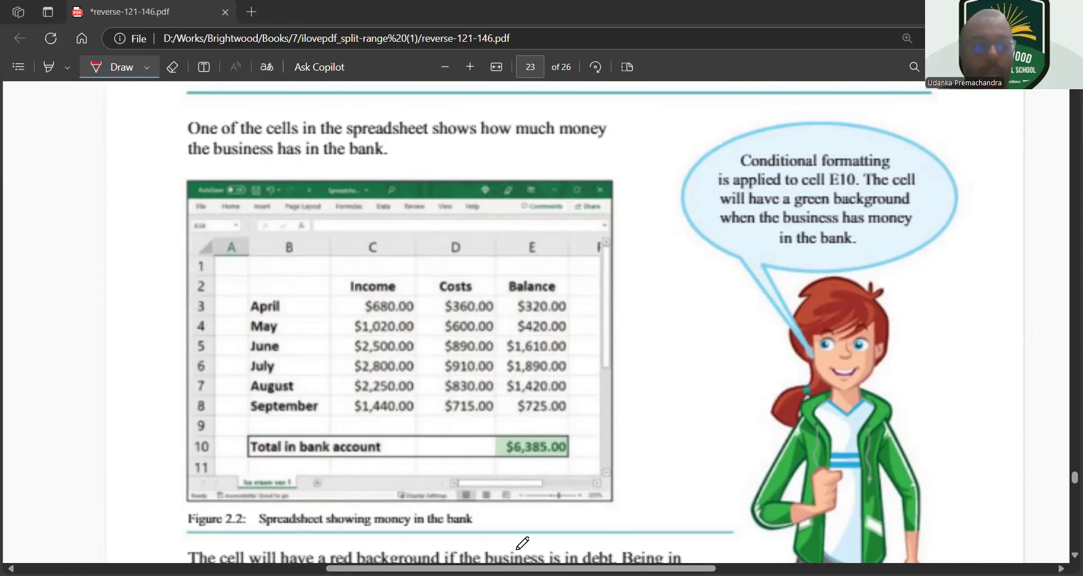
key("alt+Tab")
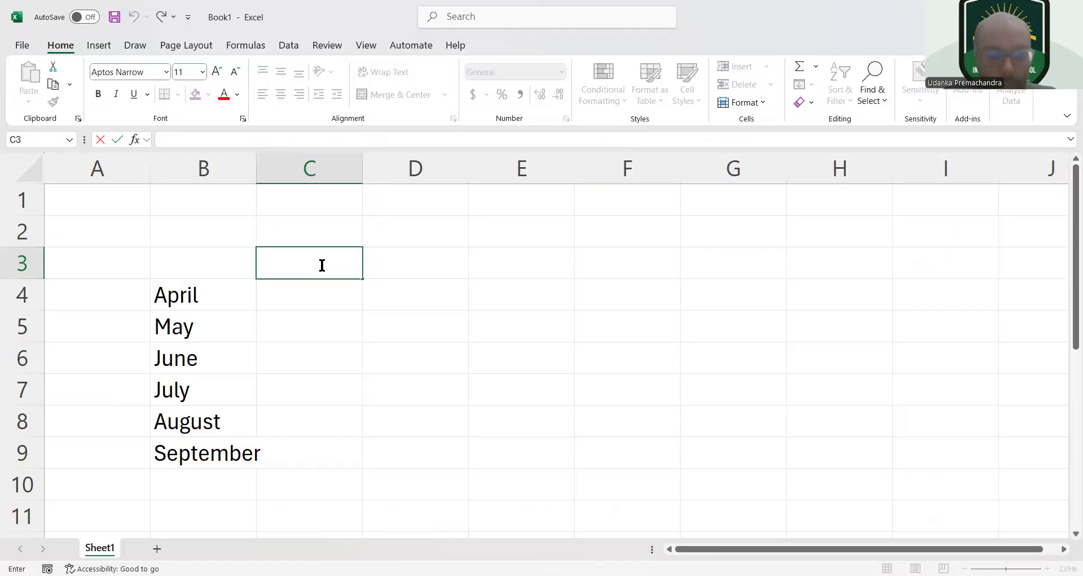
type("Income")
key("Tab")
type("C")
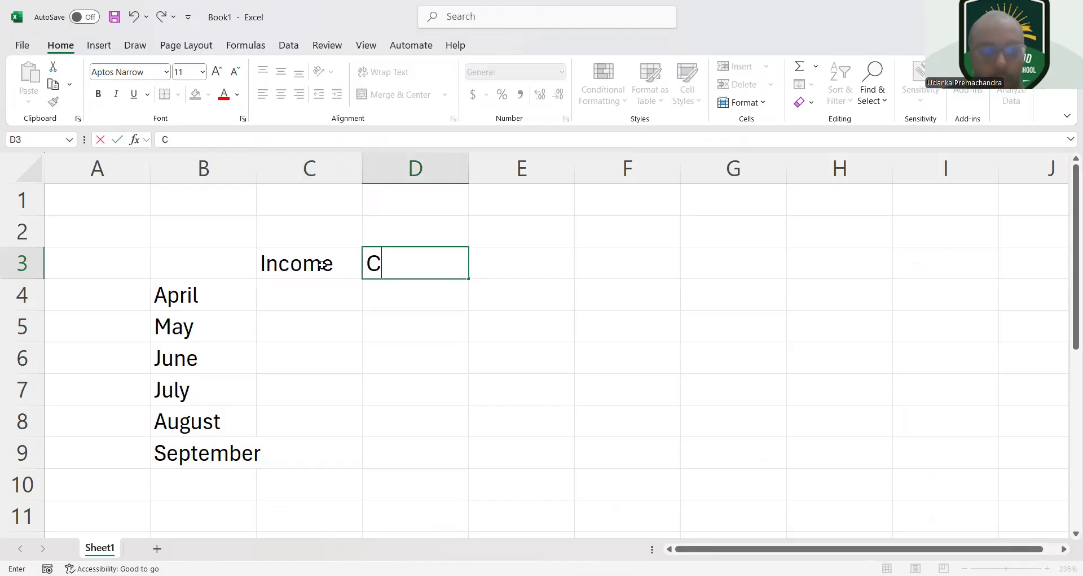
type("ost")
key("Tab")
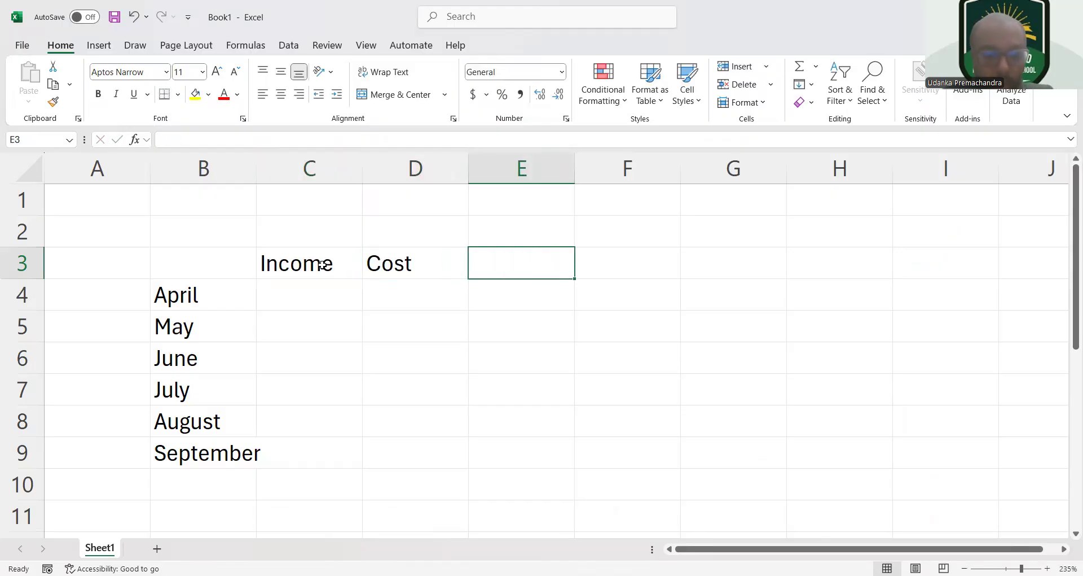
type("Ba")
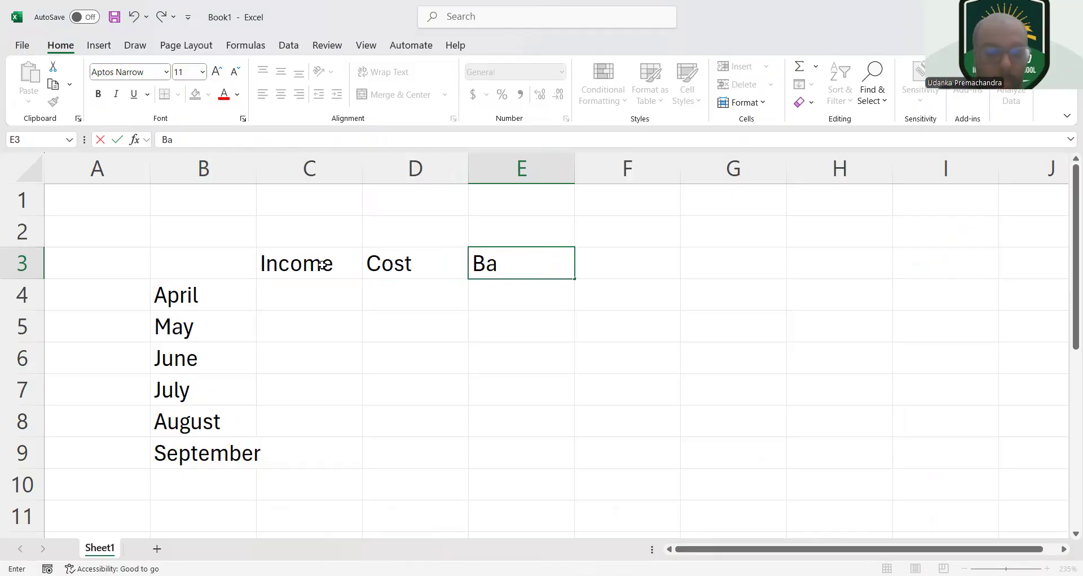
type("lance")
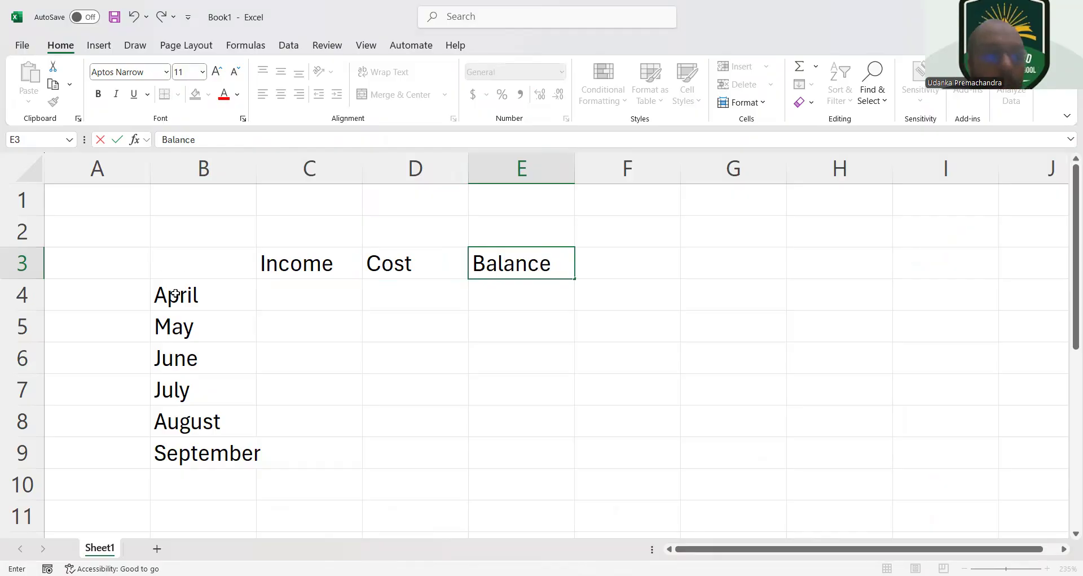
left_click(175, 294)
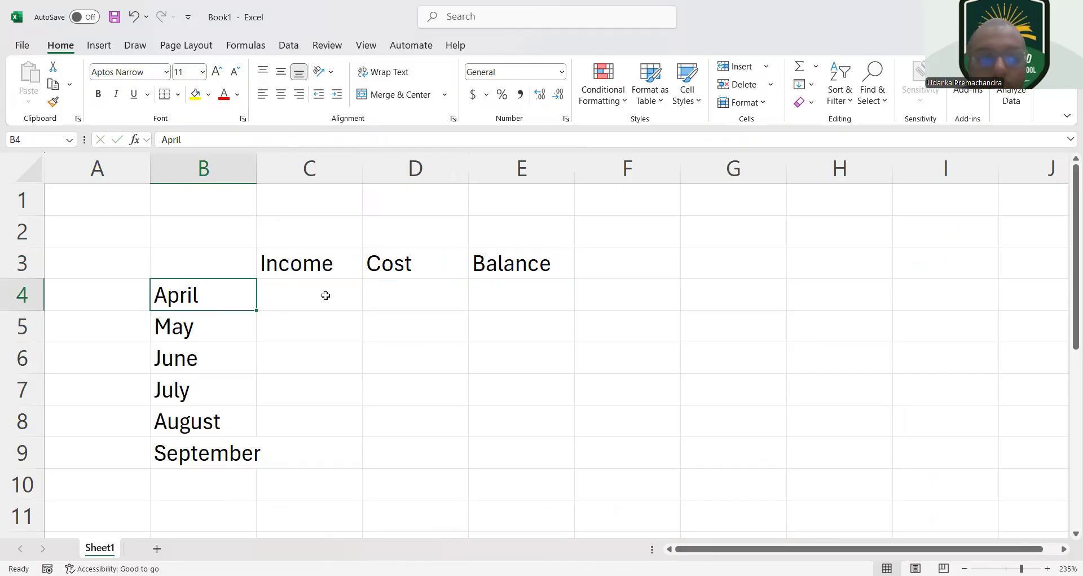
Make the table range B3:E9 bold, and remove the bold from the empty data cells starting at C4
left_click(326, 295)
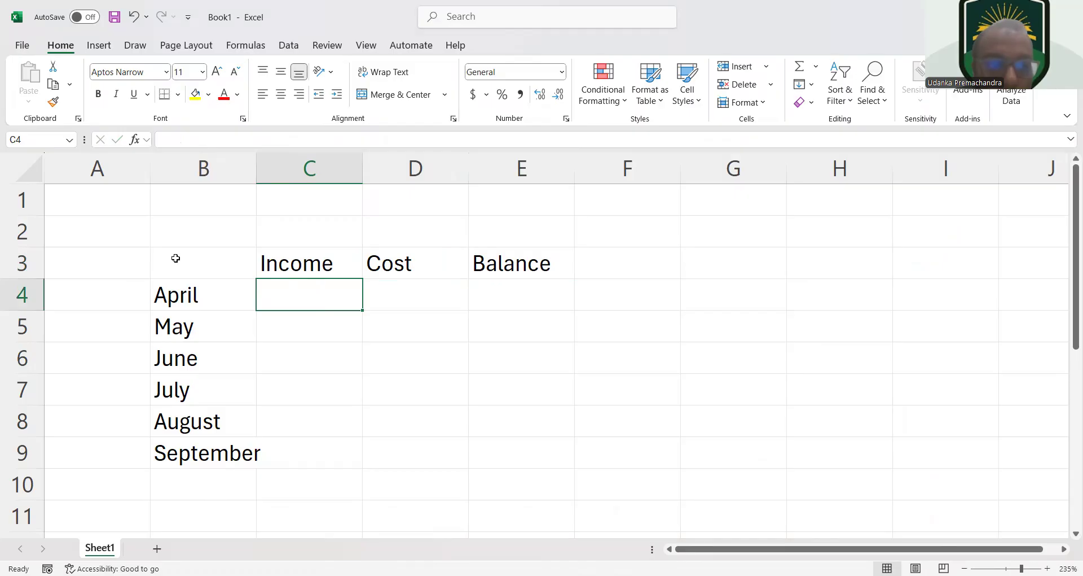
left_click_drag(175, 258, 561, 443)
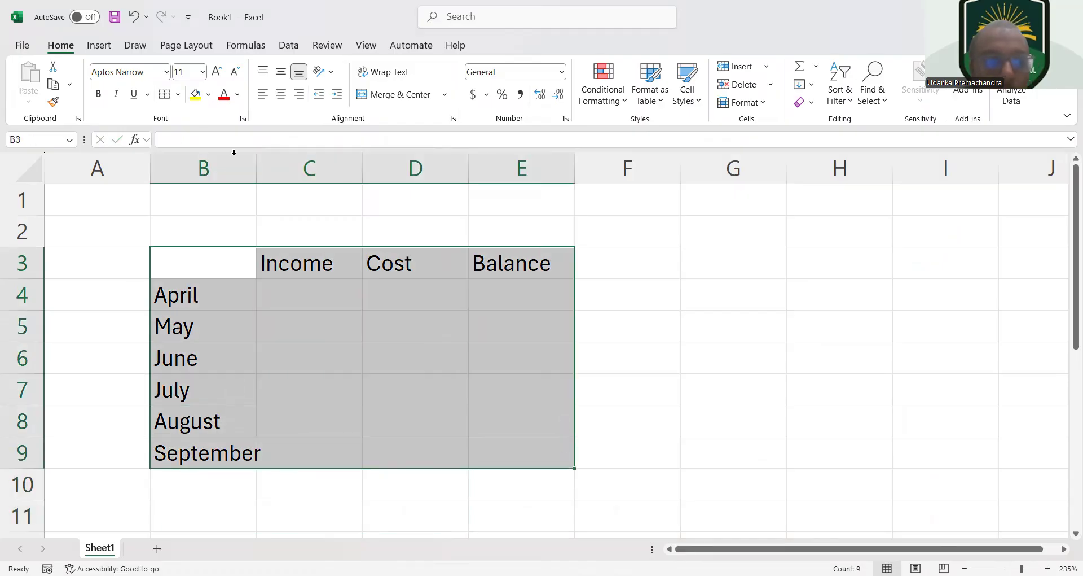
left_click(99, 95)
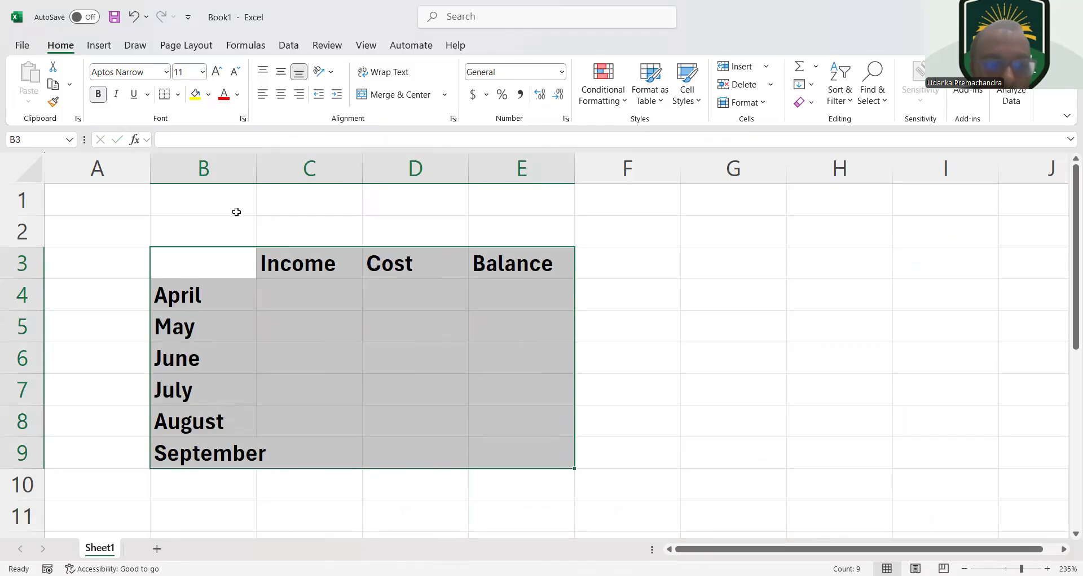
left_click(306, 298)
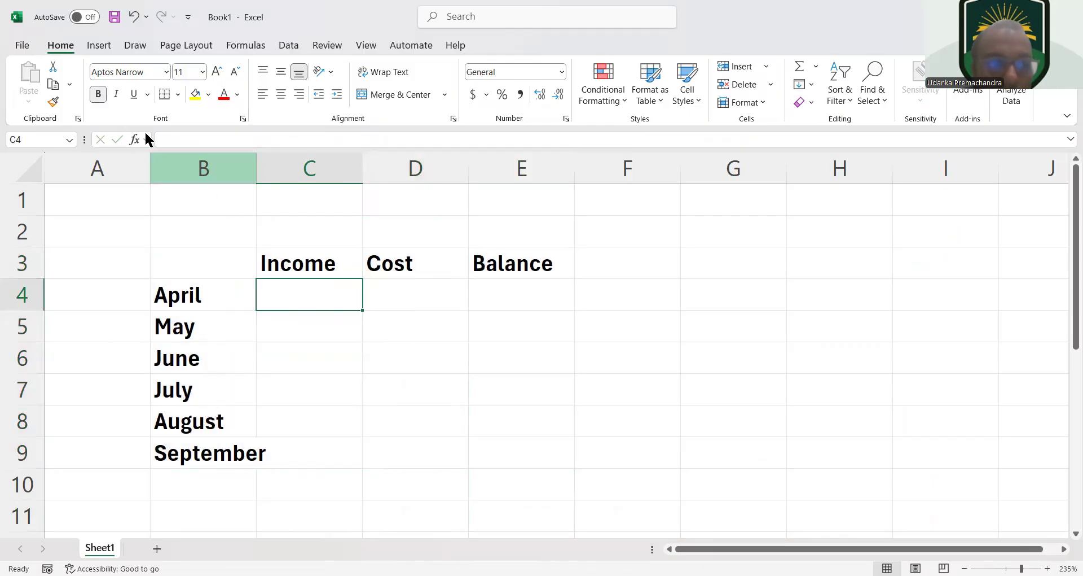
left_click(97, 95)
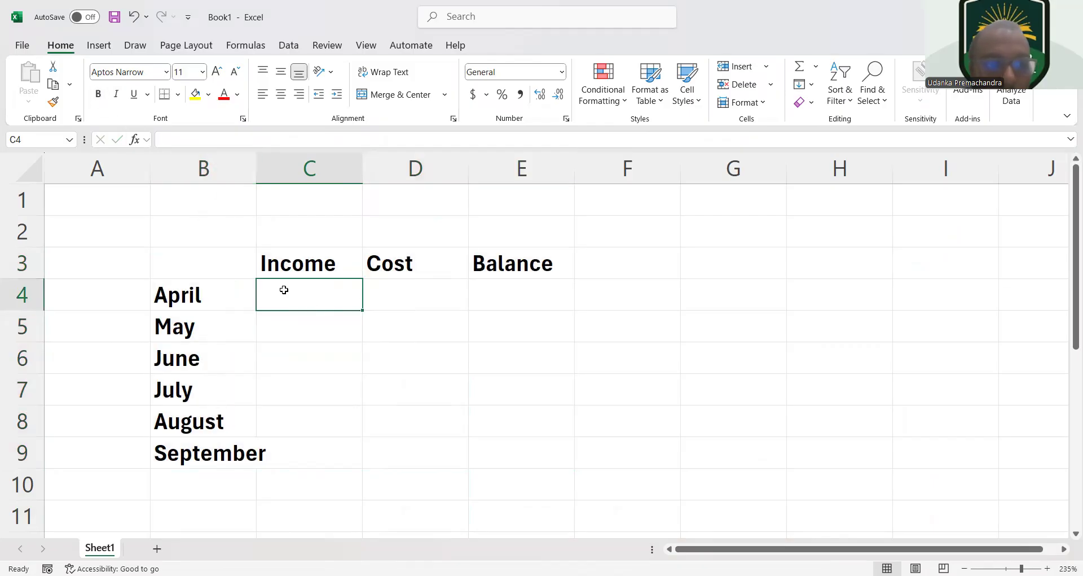
left_click_drag(286, 290, 513, 445)
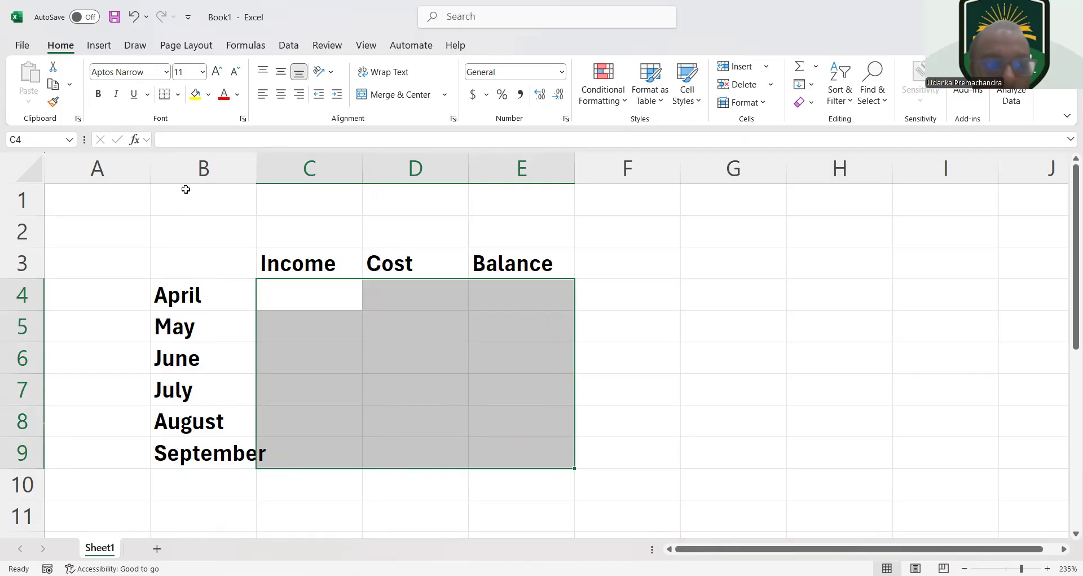
Widen column B so that September fits, and slightly widen columns C and D
left_click(219, 294)
left_click_drag(256, 161, 286, 160)
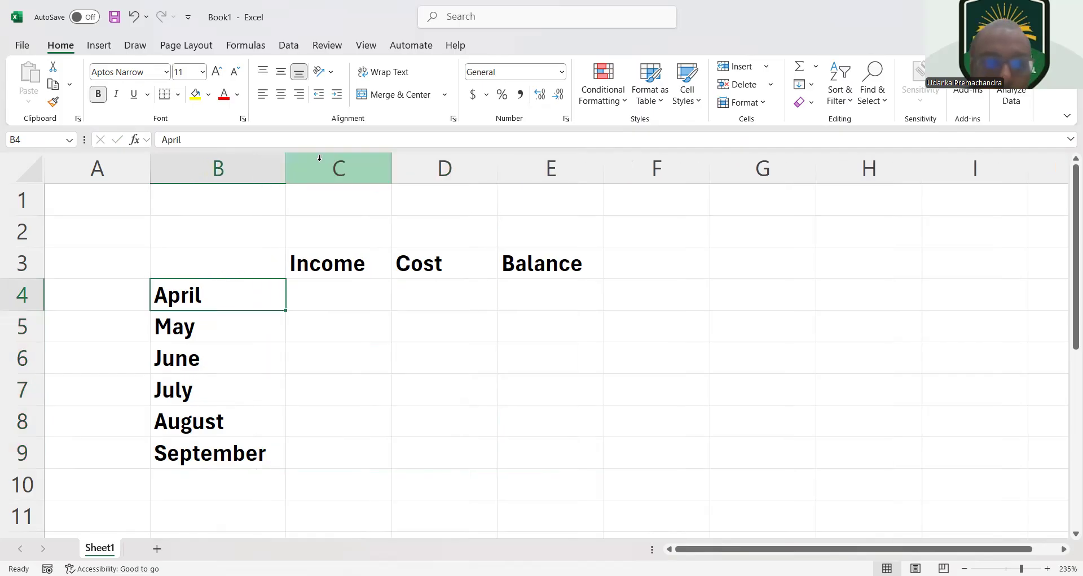
left_click_drag(390, 160, 399, 160)
left_click_drag(506, 174, 514, 173)
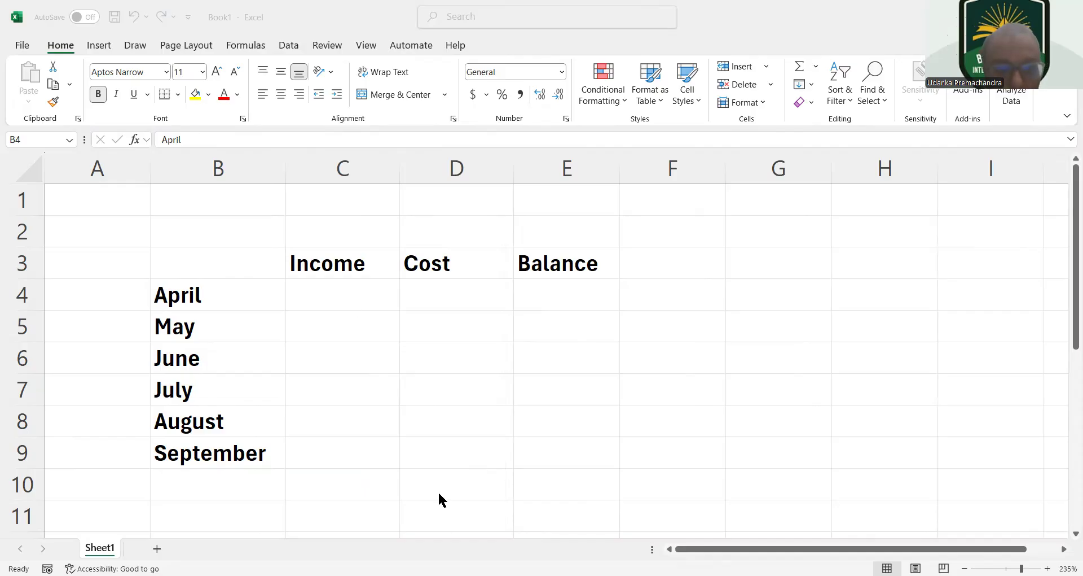
Enter the April and May income values 680 and 1020 in C4:C5
left_click(325, 294)
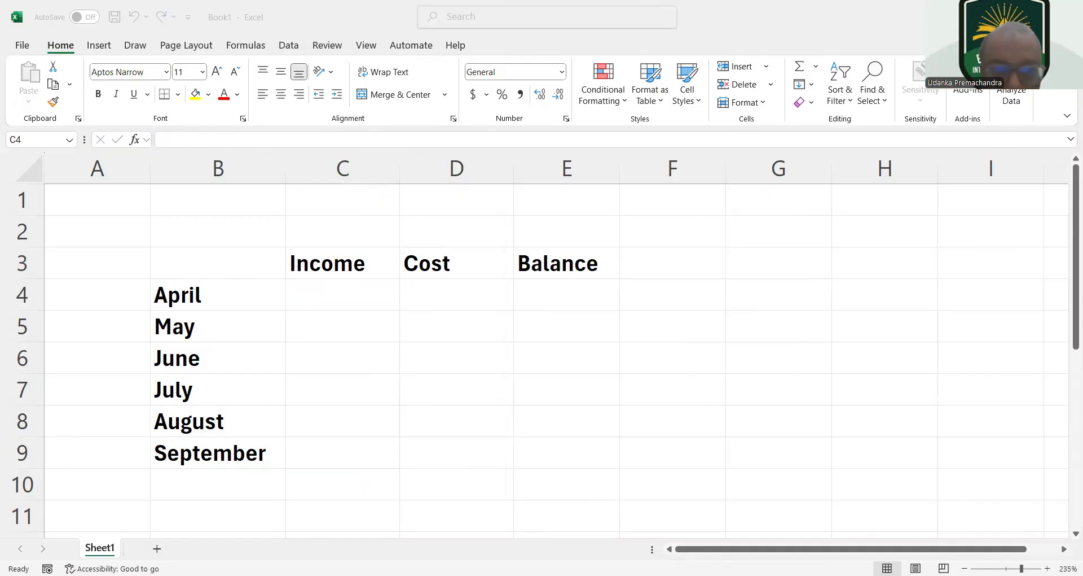
left_click(368, 307)
type("68")
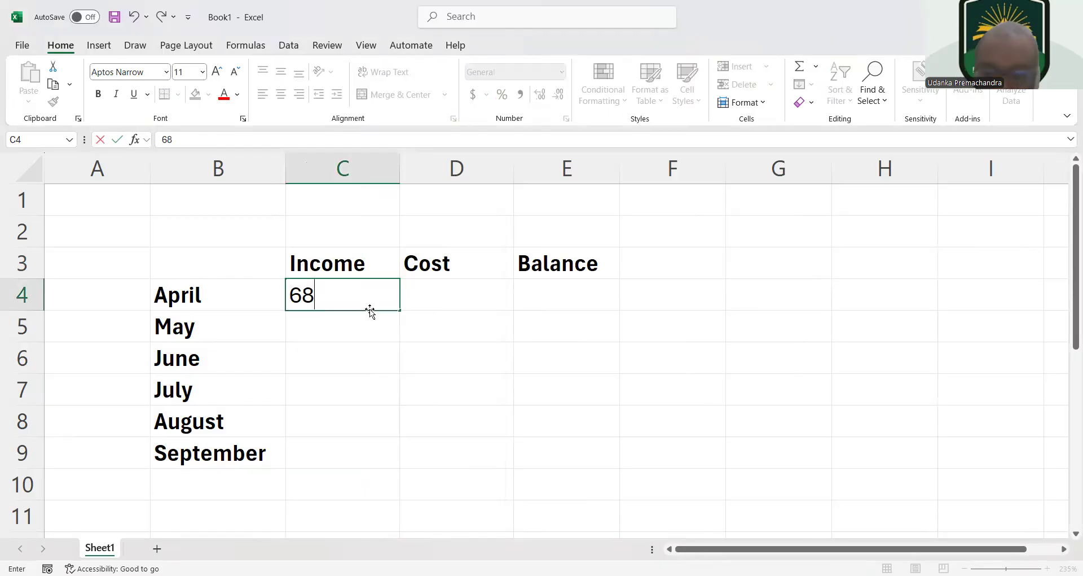
type("0")
key("Return")
type("1")
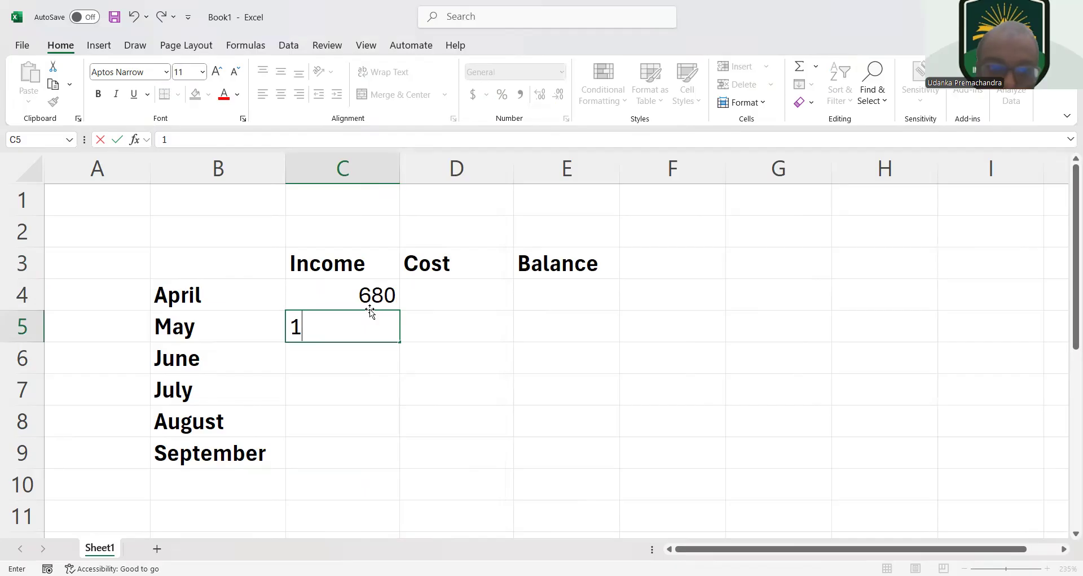
type("020")
key("Return")
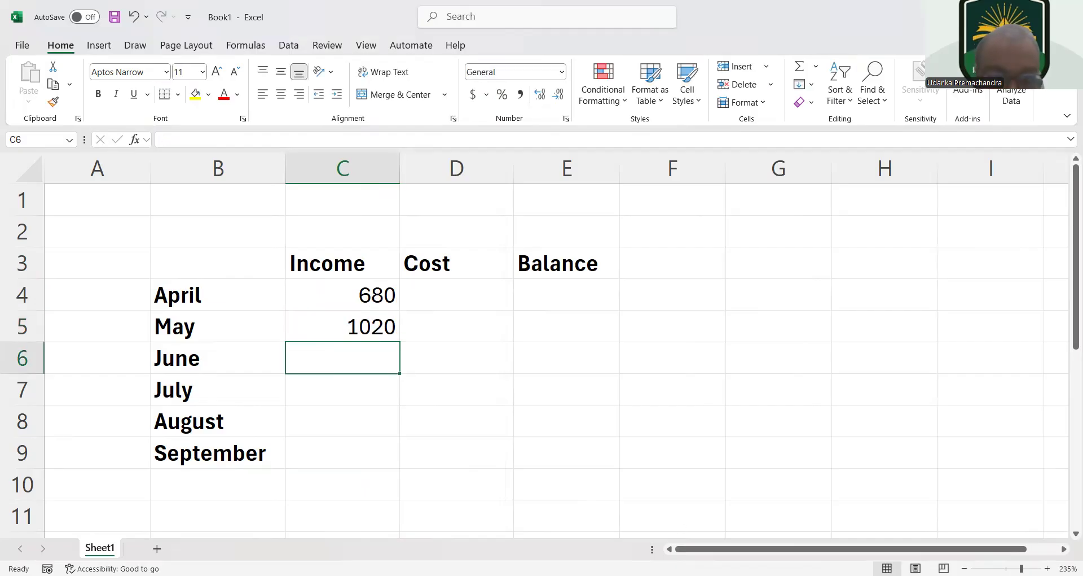
Check the source table and enter the June and July income values 2500 and 2800 in C6:C7
key("alt+Tab")
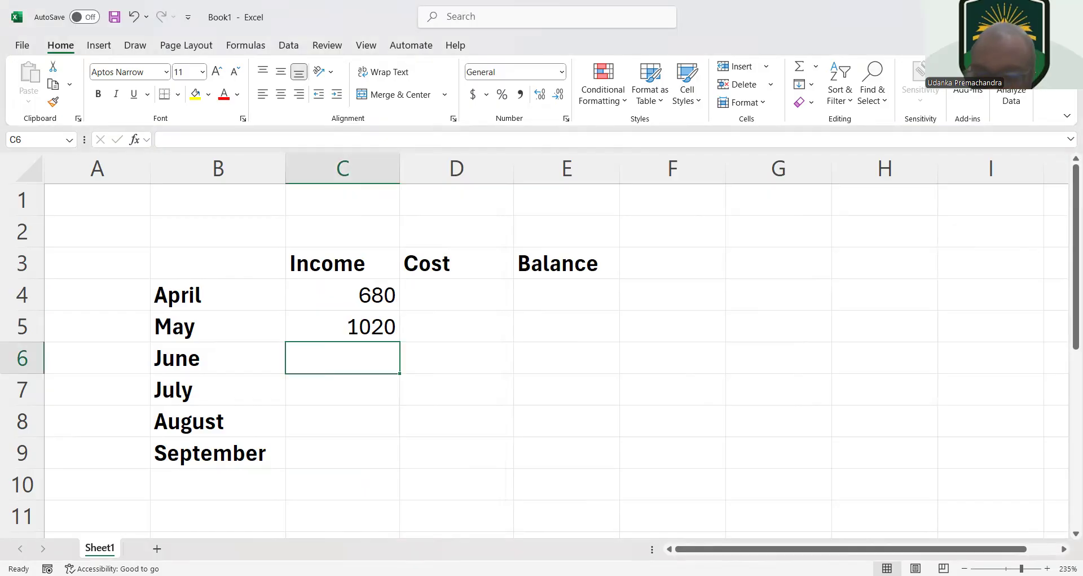
type("25")
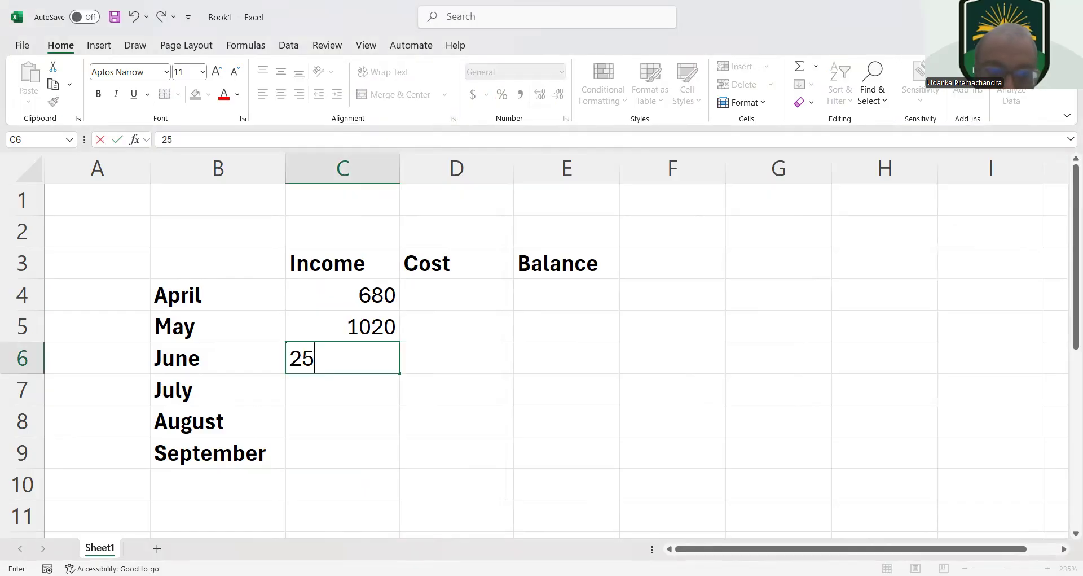
type("00")
key("Return")
type("2")
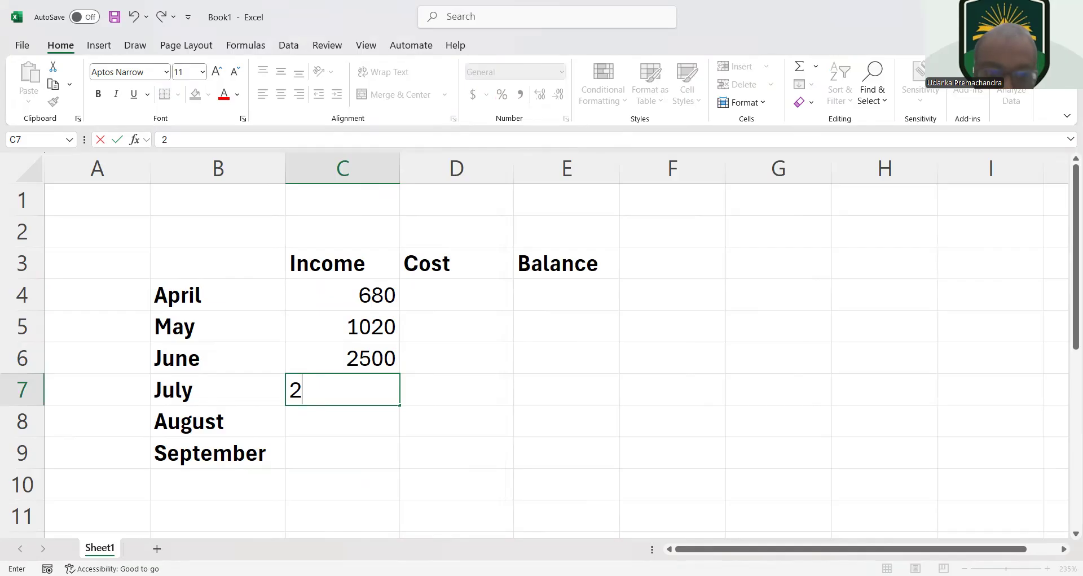
type("800")
key("Return")
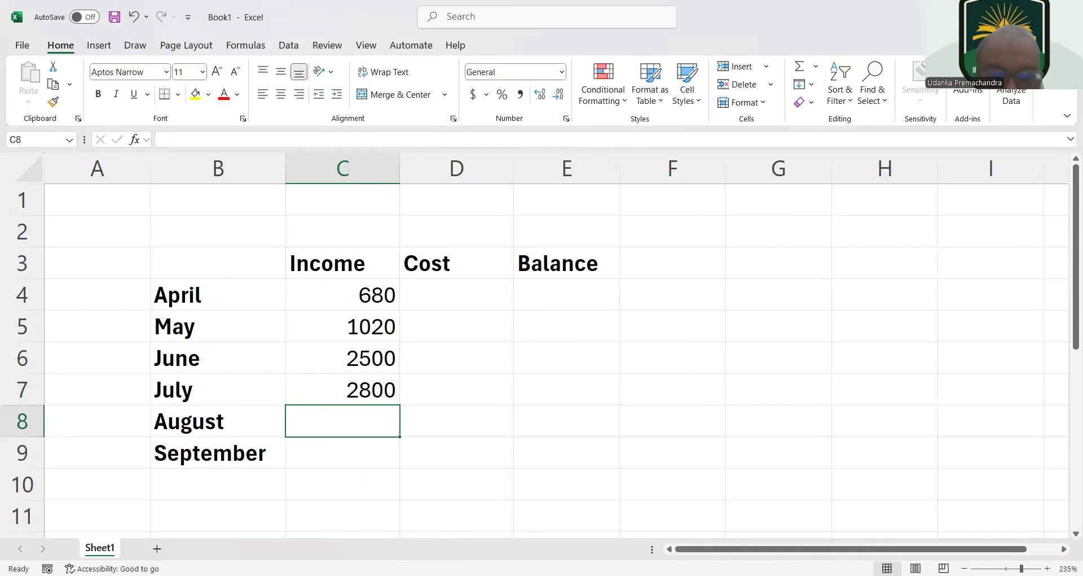
Consult the source table and enter the August and September income values 2250 and 1440 in C8:C9
key("alt+Tab")
key("alt+Tab")
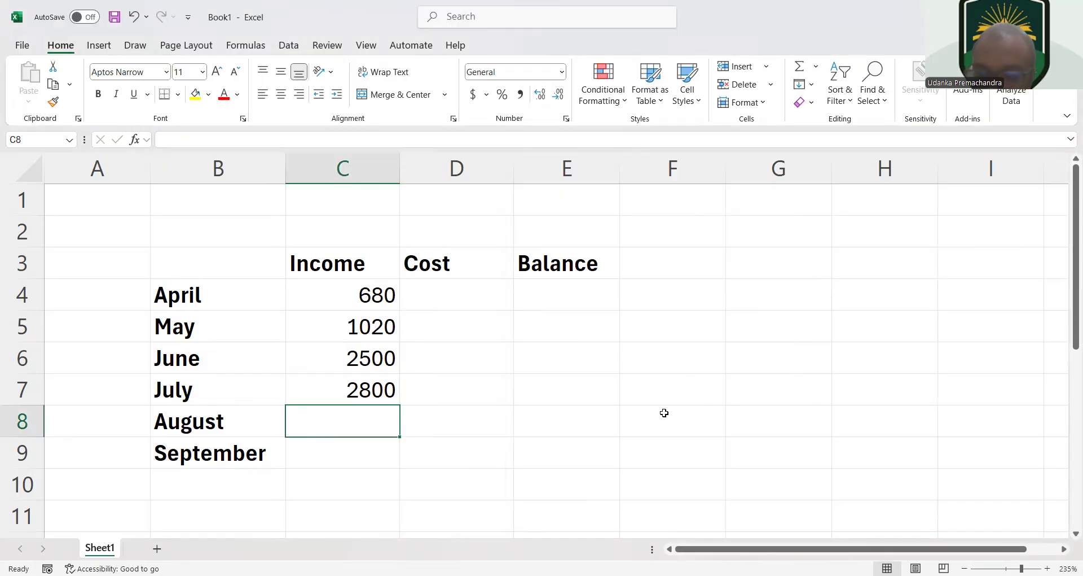
type("2")
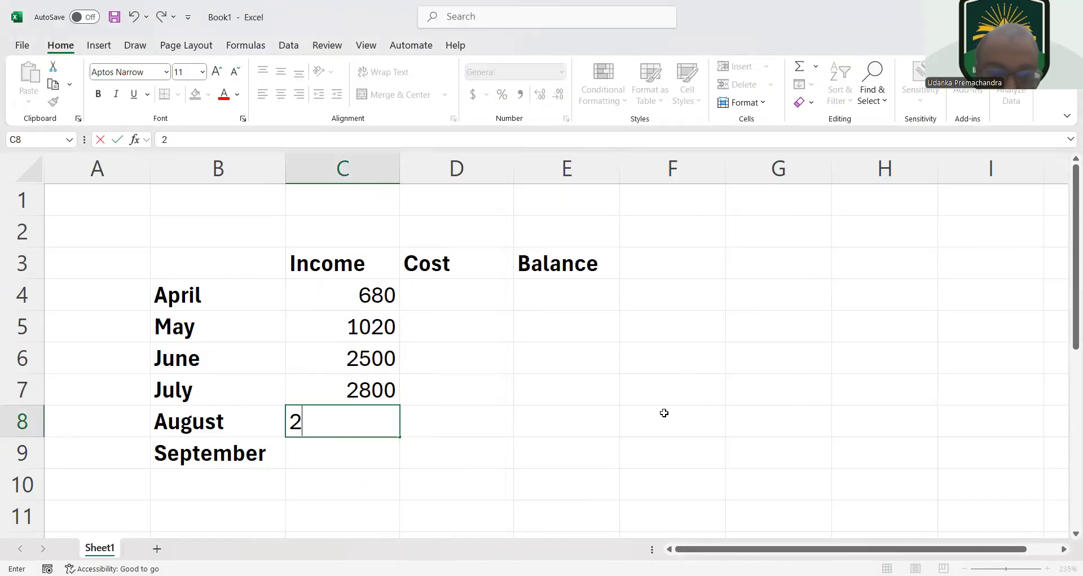
type("250")
key("Return")
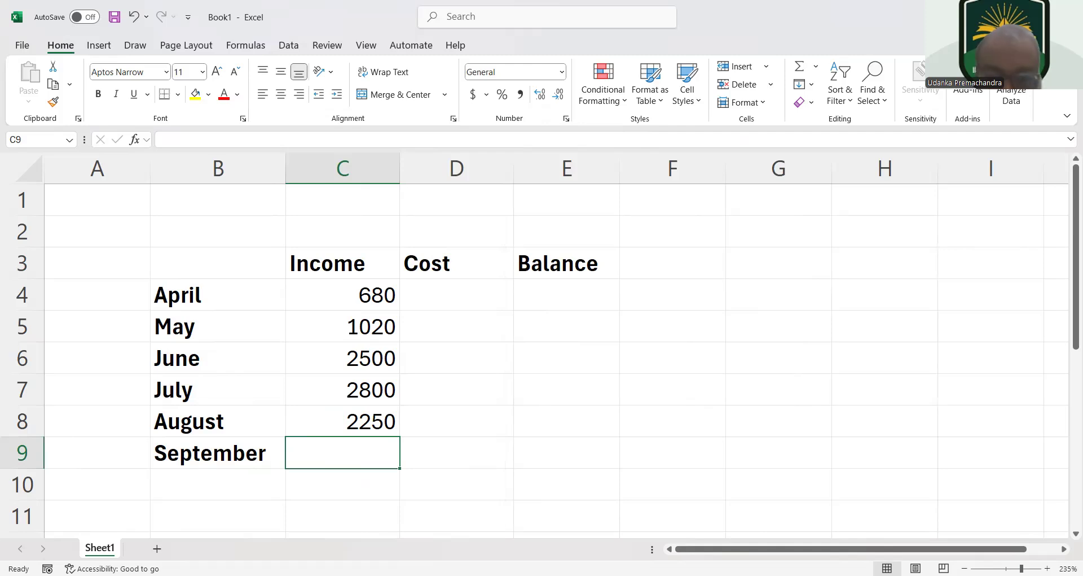
type("1")
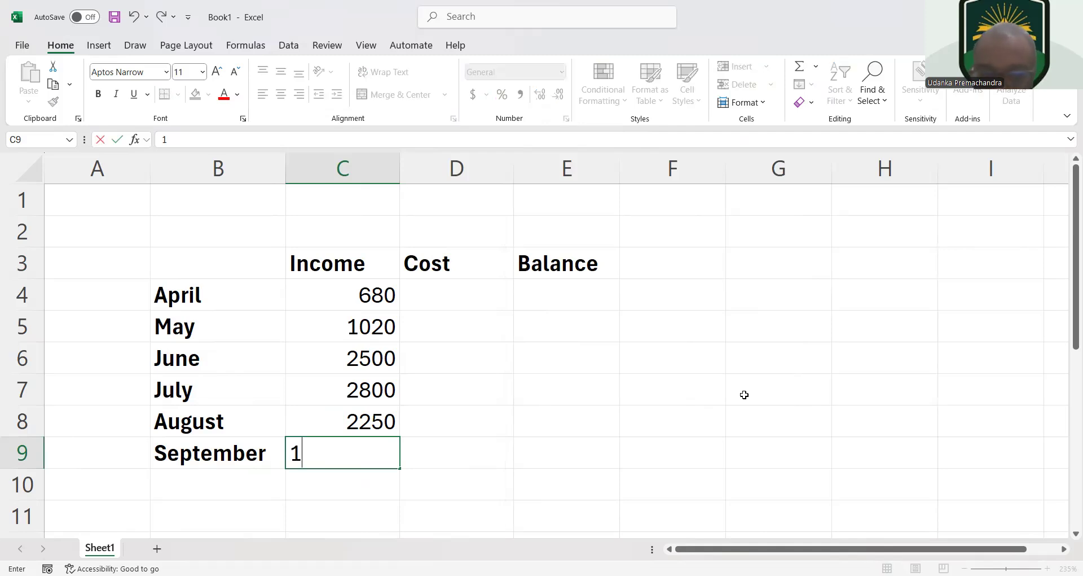
type("440")
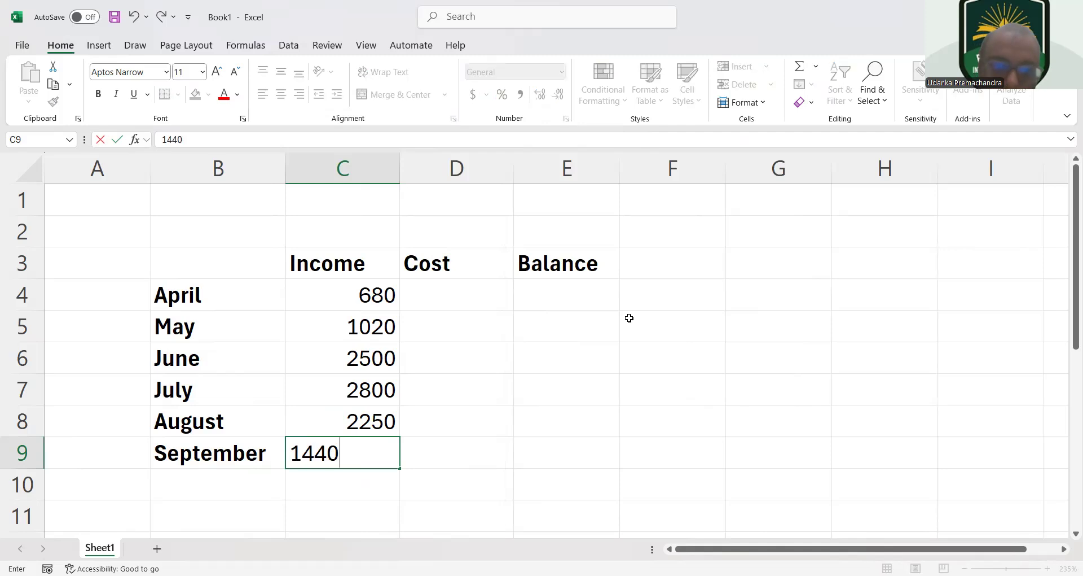
Enter the April, May and June costs 360, 600 and 890 in D4:D6, consulting the source table
left_click(479, 286)
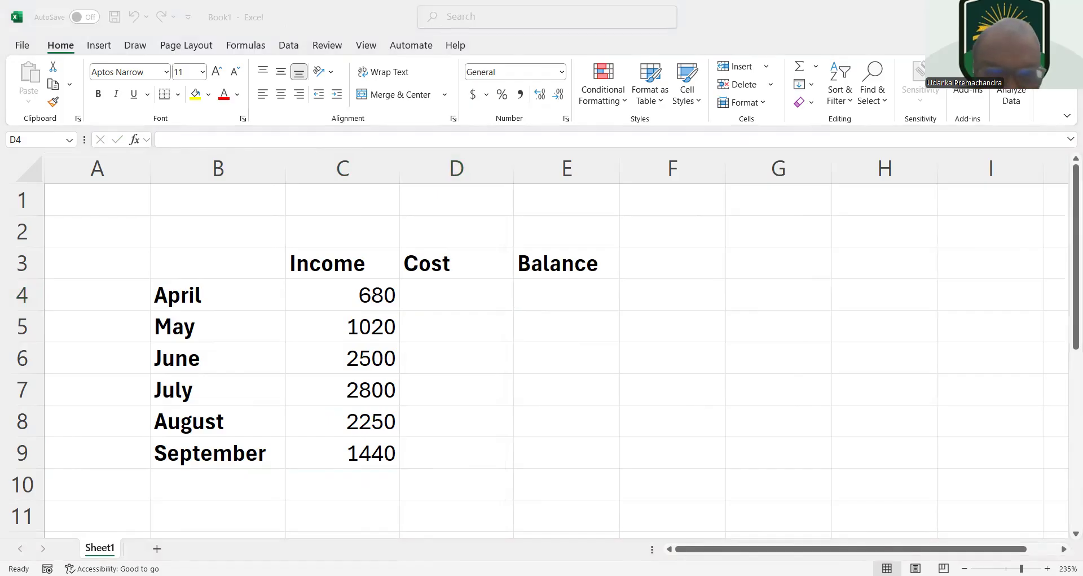
key("alt+Tab")
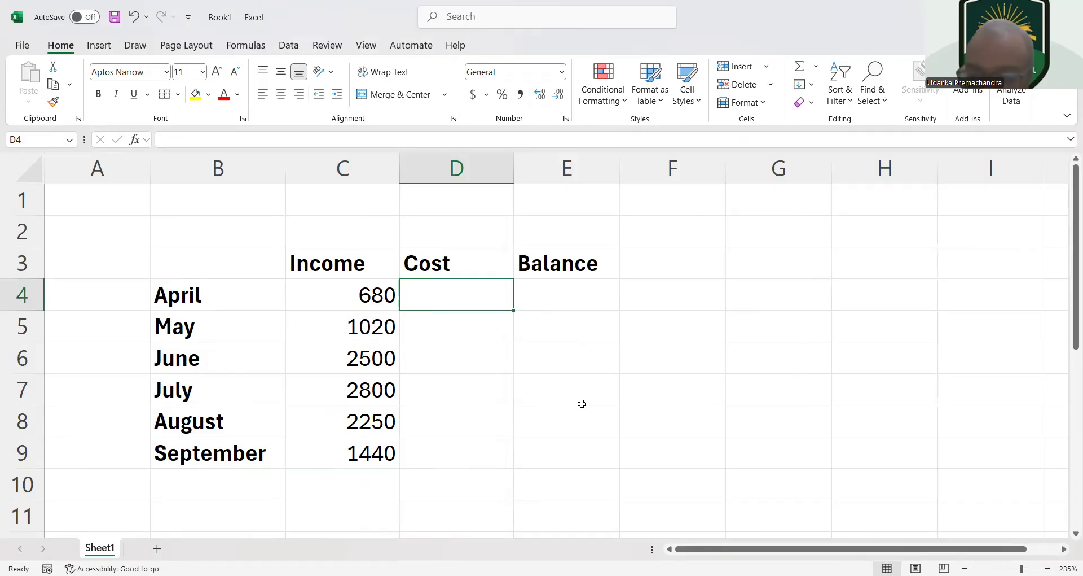
type("36")
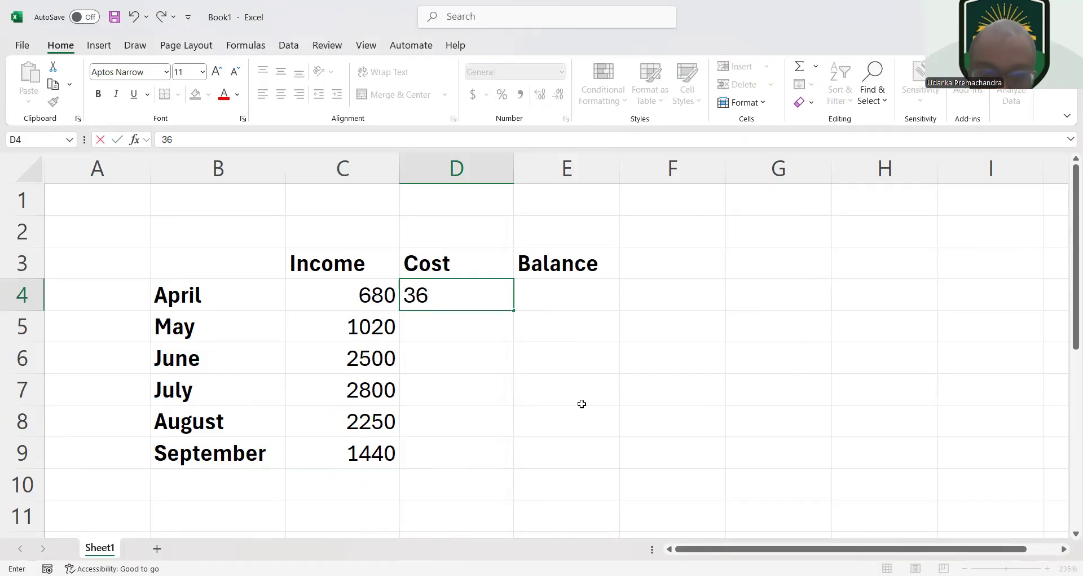
type("0")
key("Return")
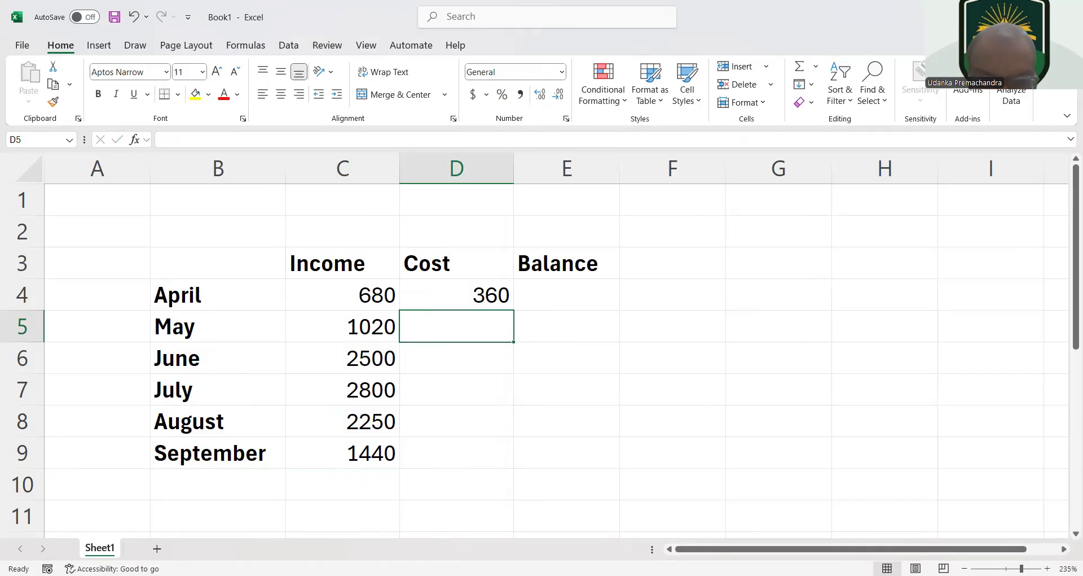
key("alt+Tab")
key("alt+Tab")
type("6")
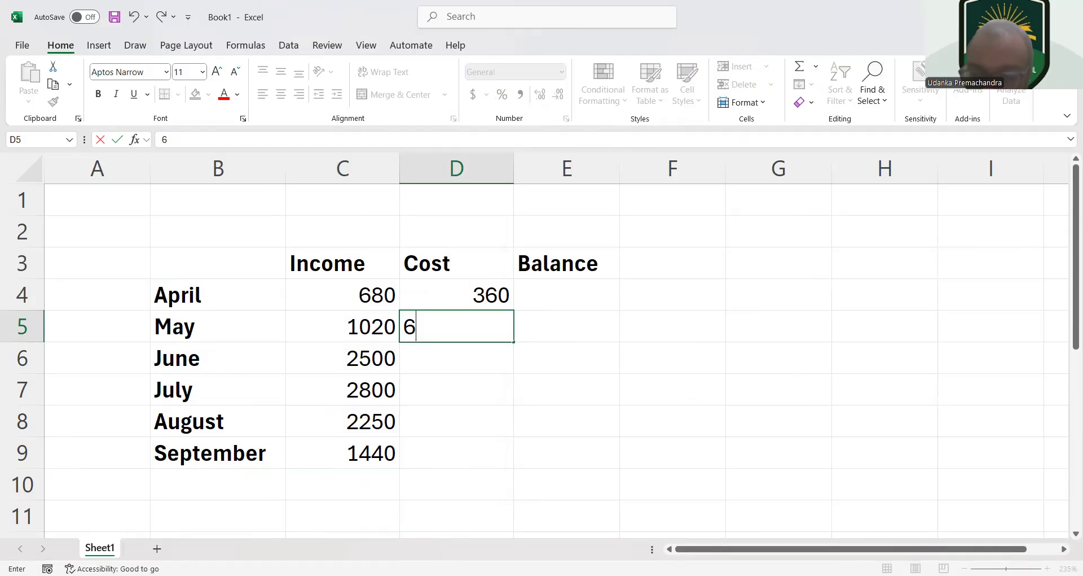
type("00")
key("Return")
type("890")
key("Return")
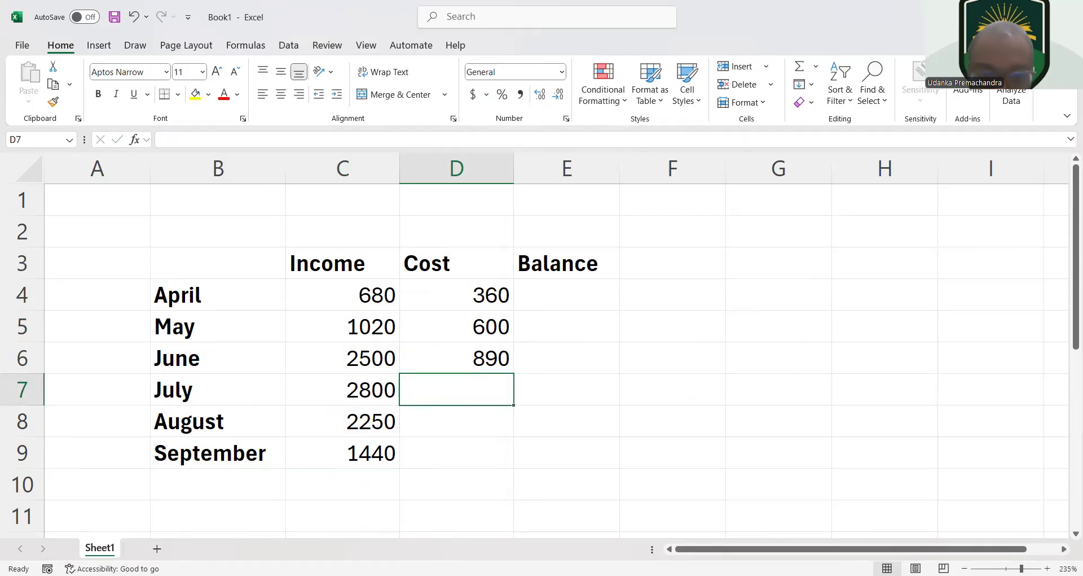
Consult the source table and enter the July, August and September costs 910, 830 and 915 in D7:D9
key("alt+Tab")
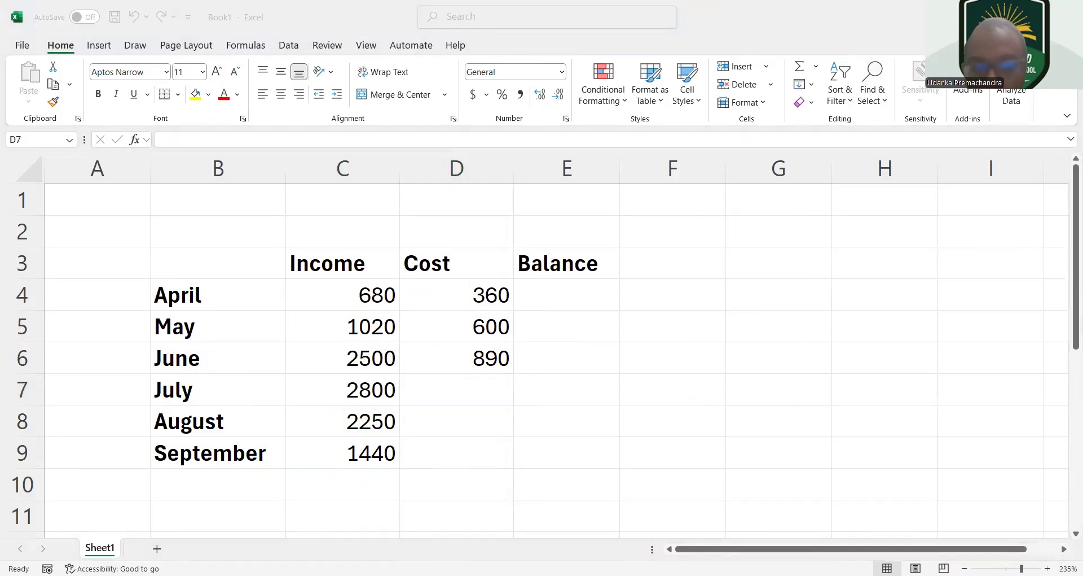
key("alt+Tab")
type("91")
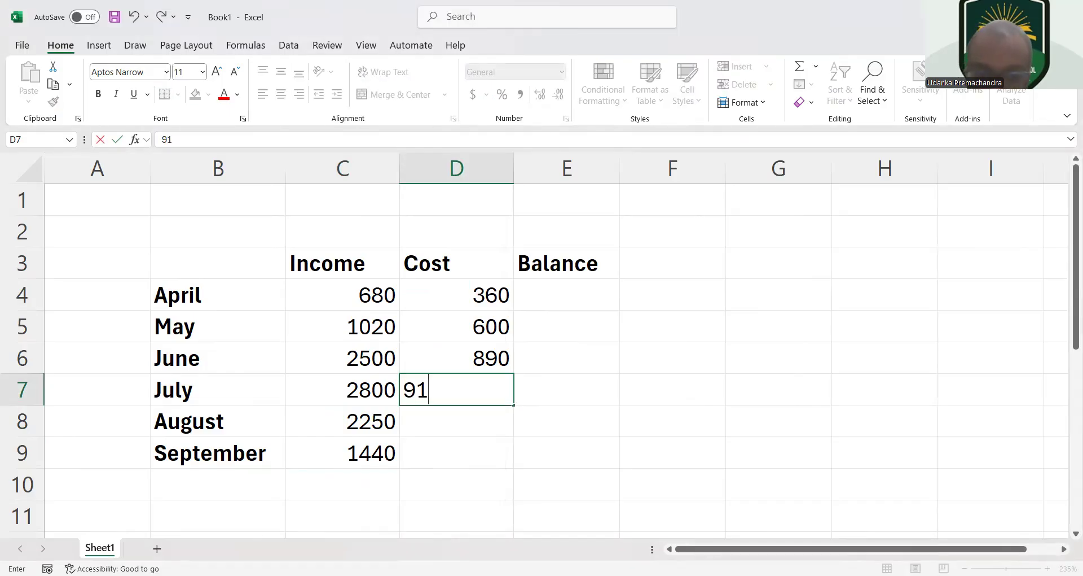
type("0")
key("Return")
type("830")
key("Return")
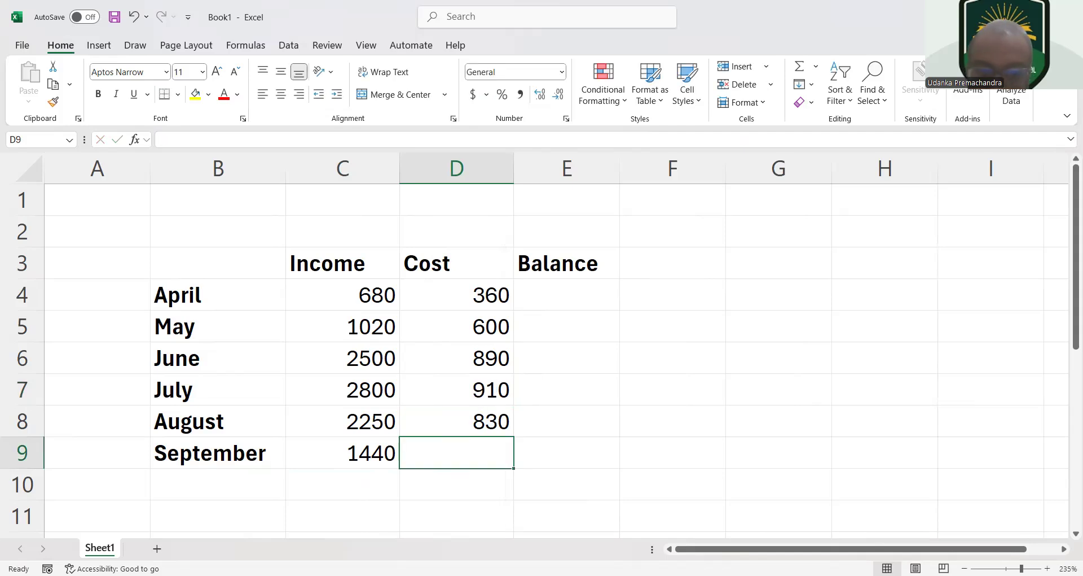
type("9")
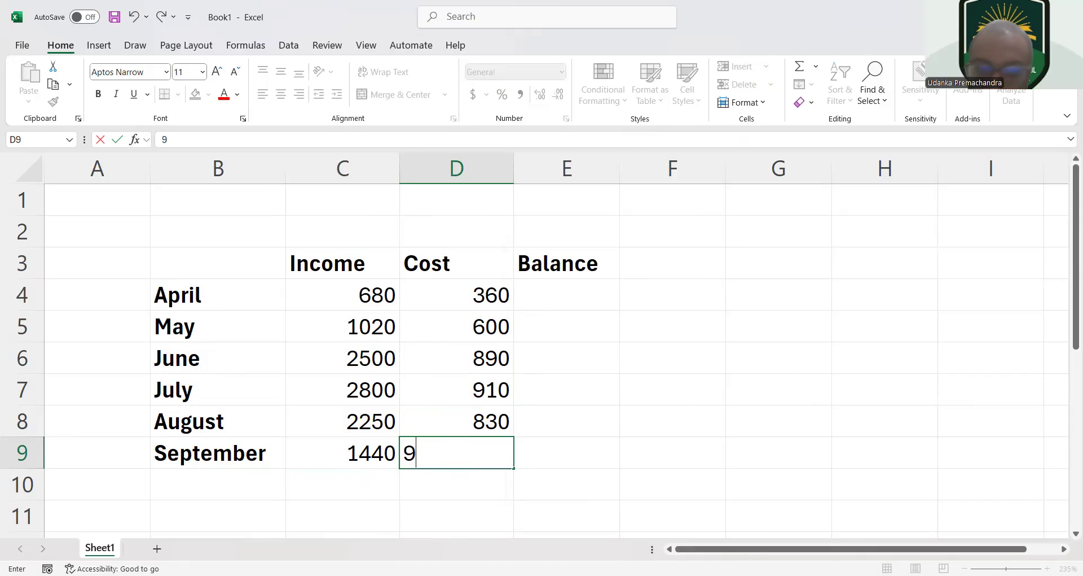
type("15")
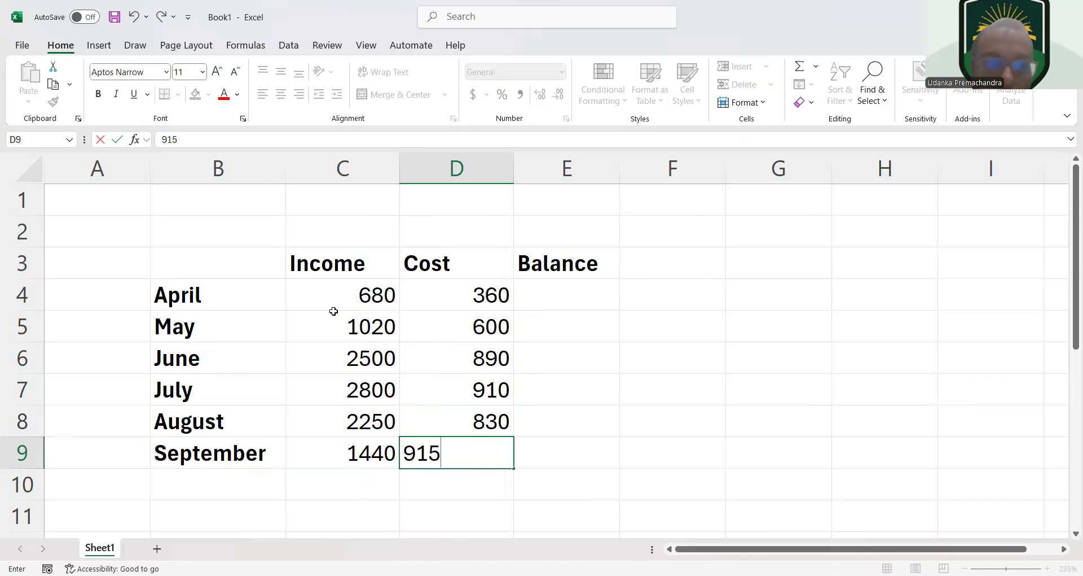
Apply the dollar Accounting number format to the income and cost values in C4:D9
left_click_drag(328, 304, 502, 439)
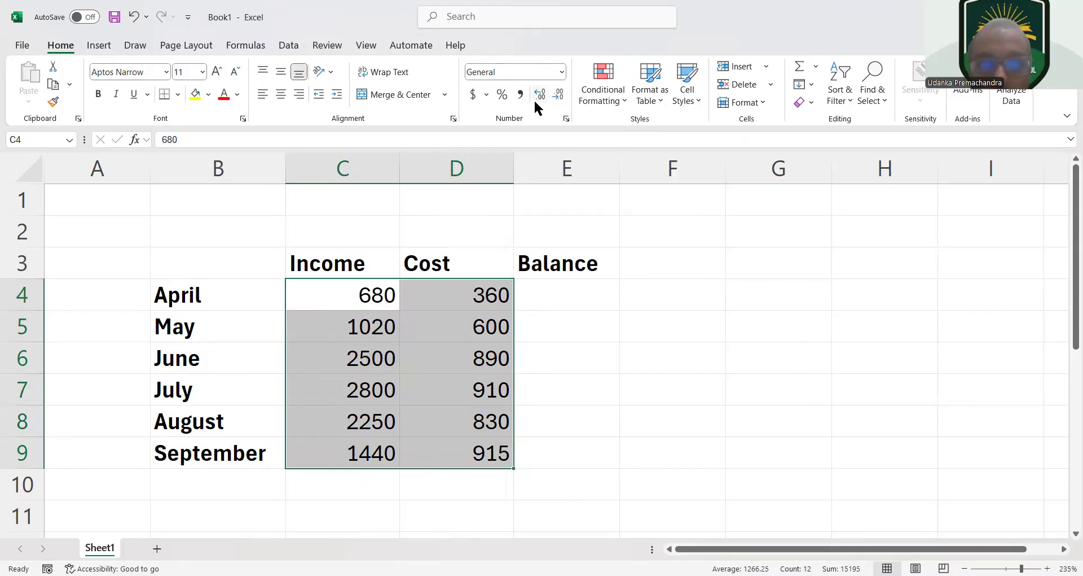
left_click(472, 96)
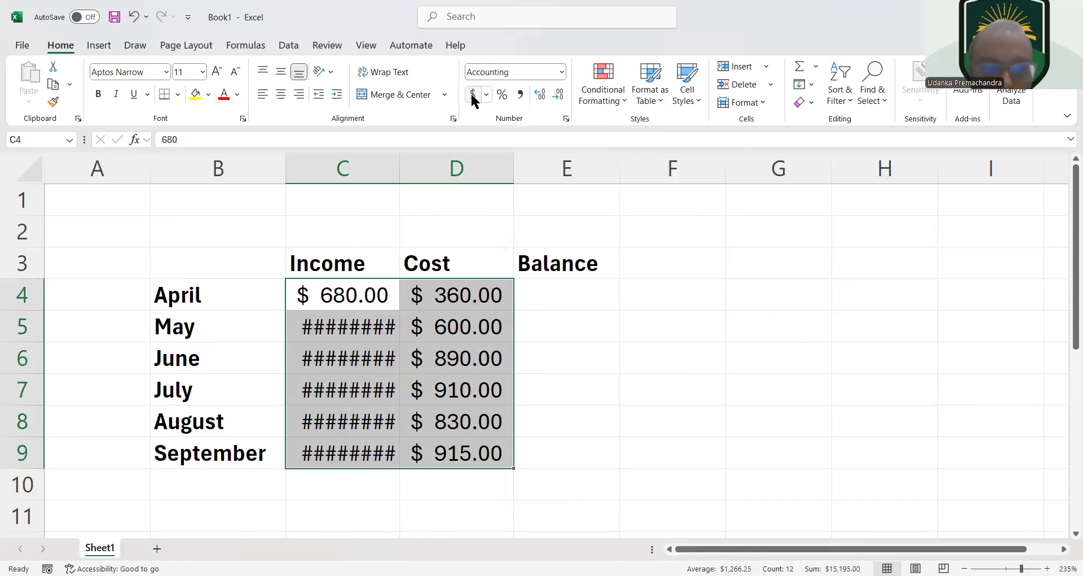
Try the Number format on the May income in C5 and return the cell to the dollar Accounting format
left_click(357, 332)
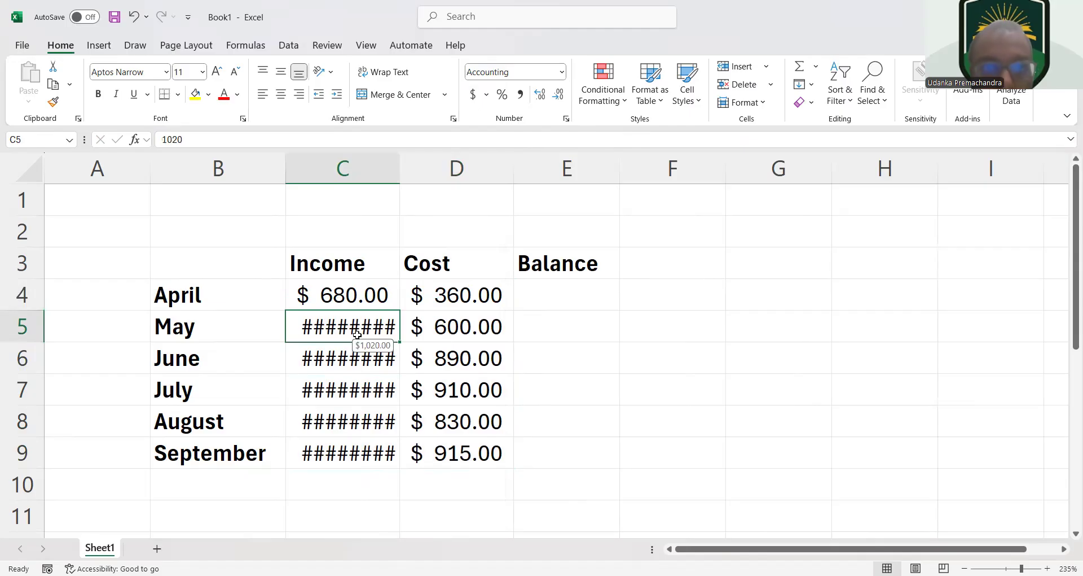
left_click(485, 95)
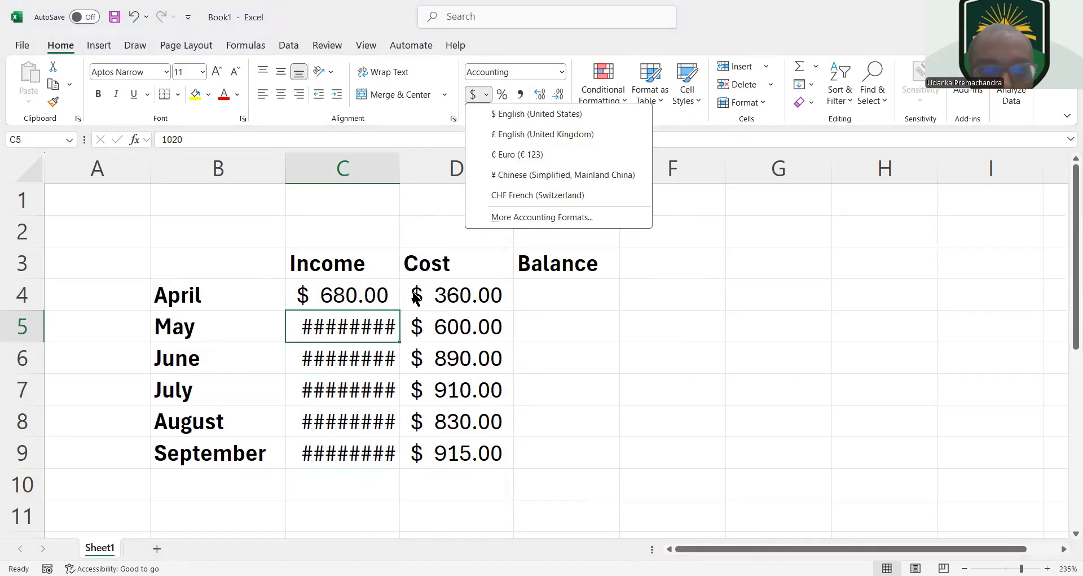
left_click(383, 317)
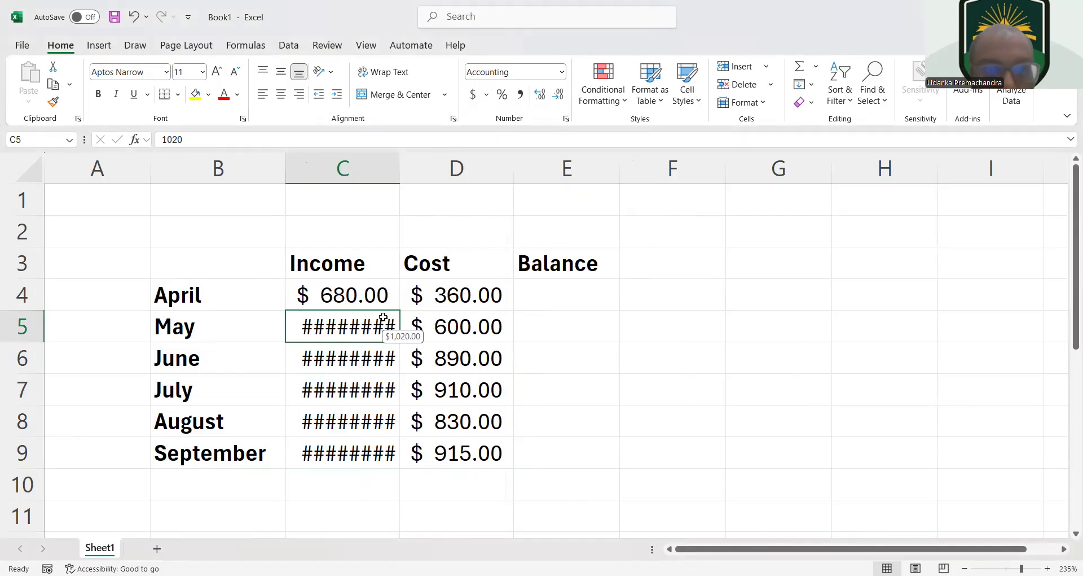
left_click(562, 71)
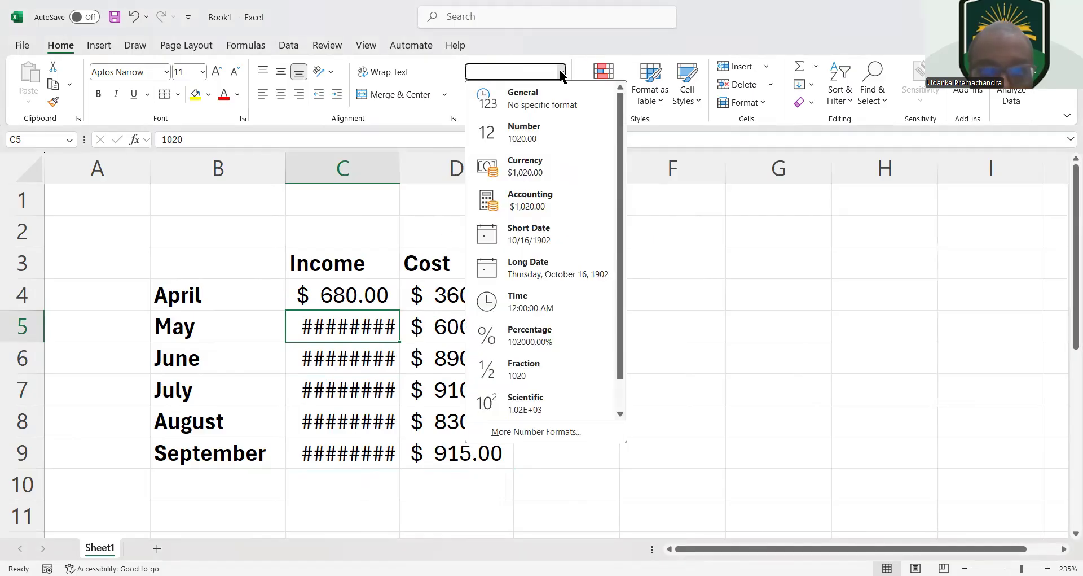
left_click(562, 130)
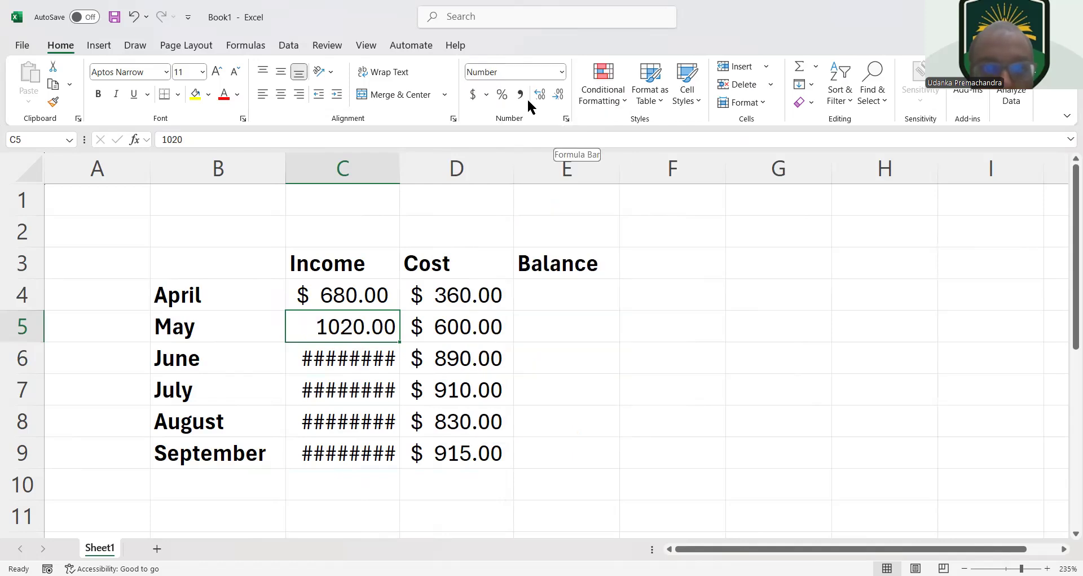
left_click(473, 95)
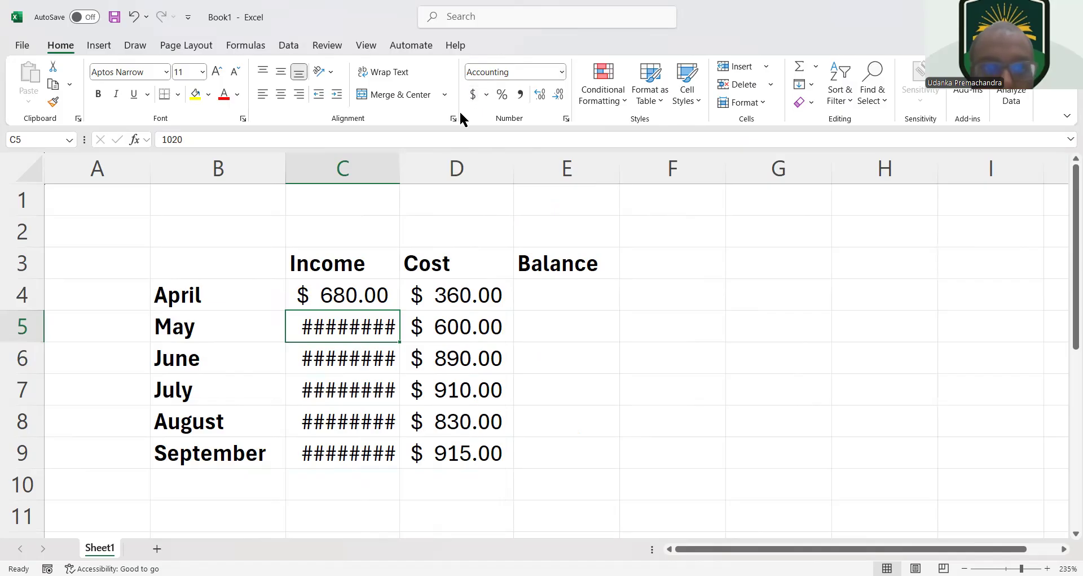
Widen the Income column C so that its dollar amounts fit
right_click(398, 163)
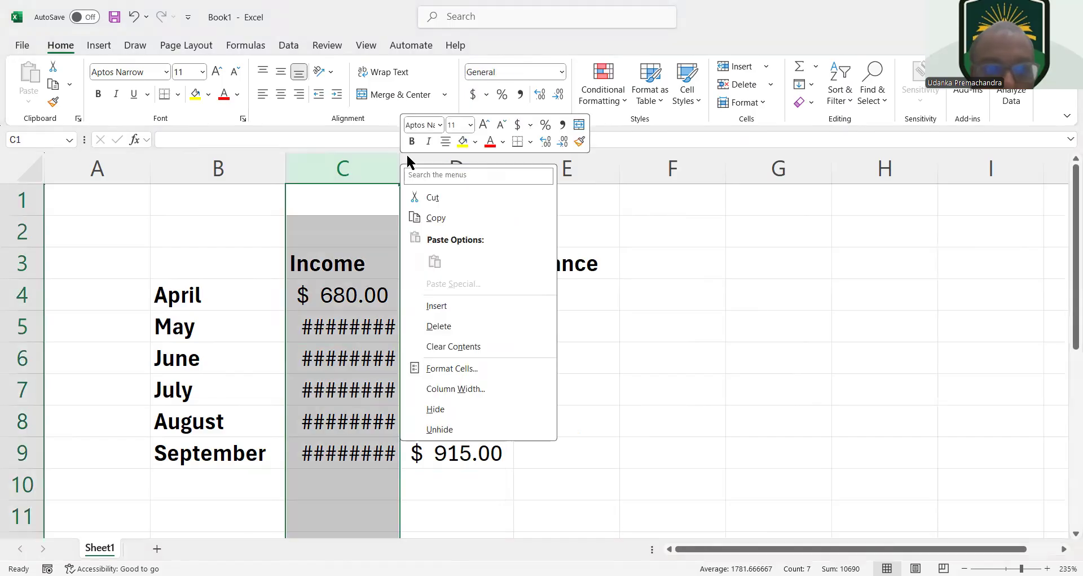
left_click(368, 164)
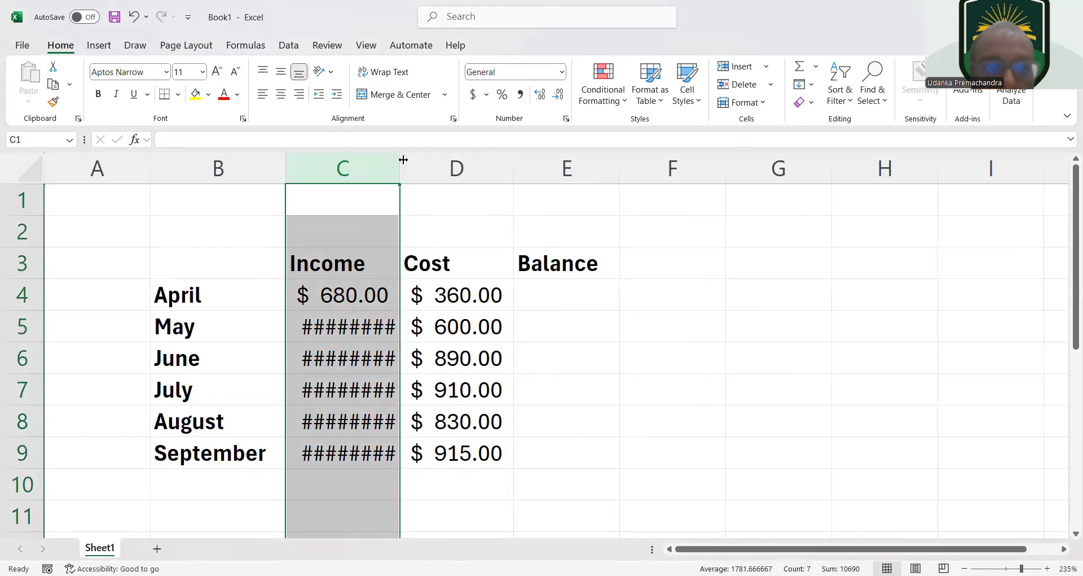
left_click_drag(402, 160, 425, 153)
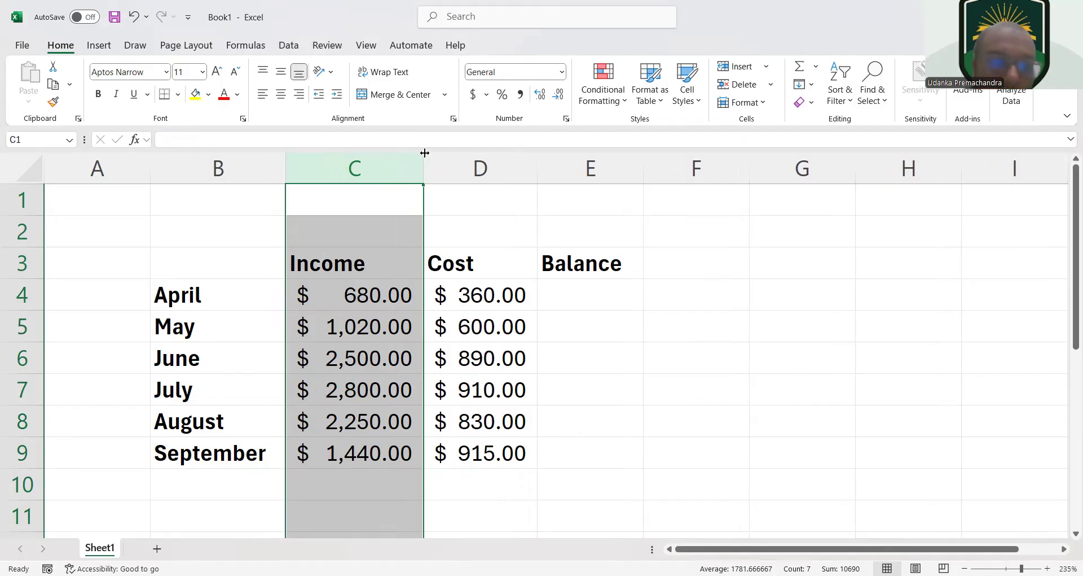
right_click(425, 153)
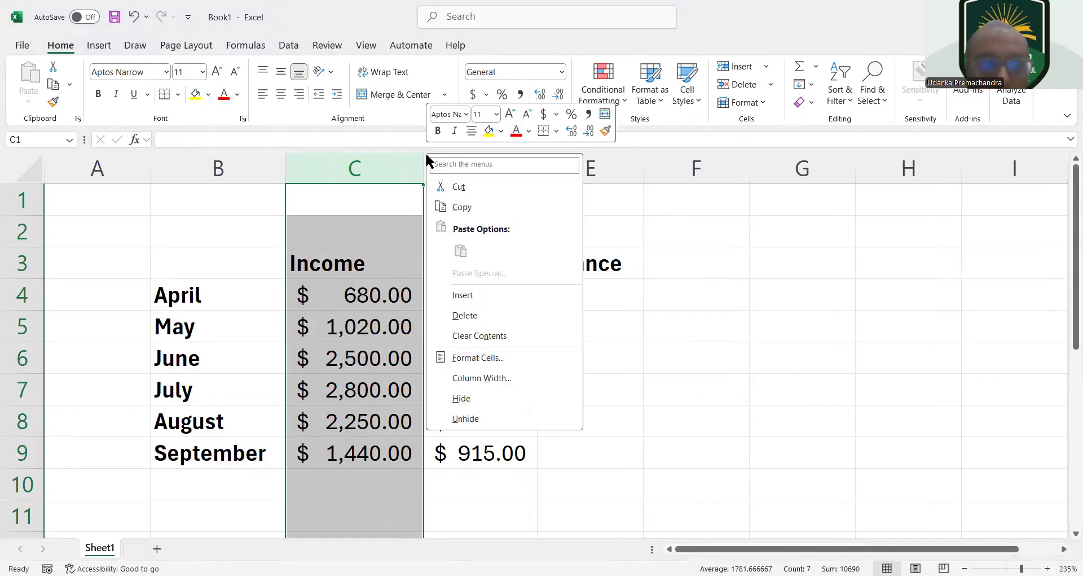
left_click(414, 164)
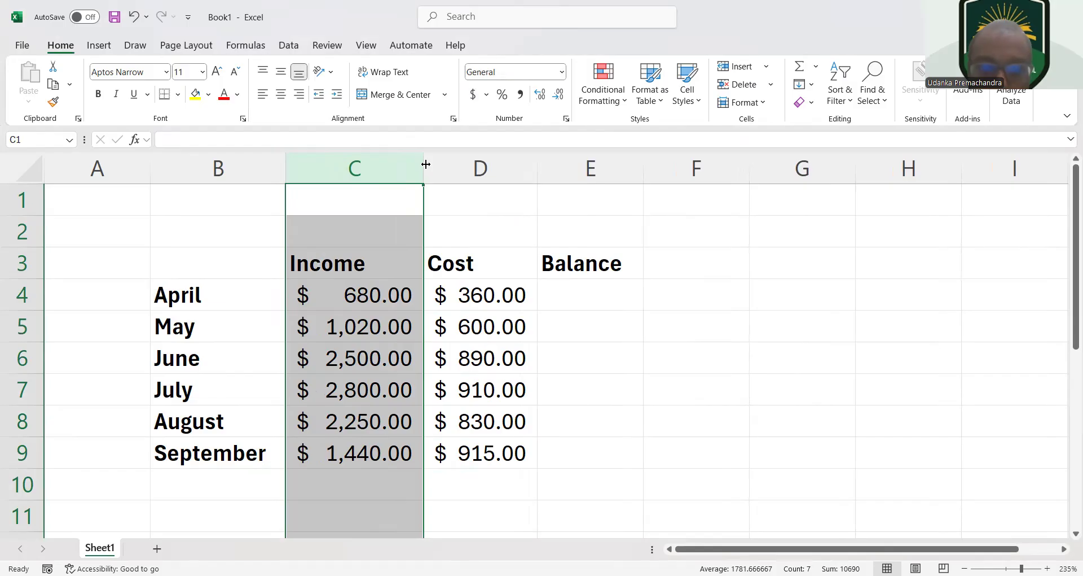
right_click(426, 164)
left_click(736, 263)
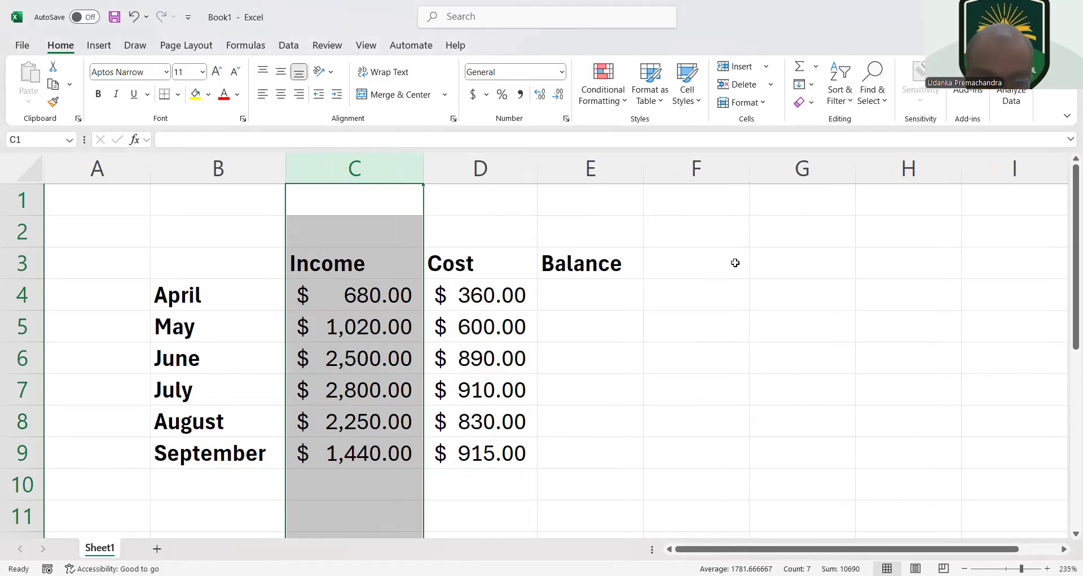
Calculate the April balance in E4 as income minus cost with the formula =C4-D4
left_click(579, 304)
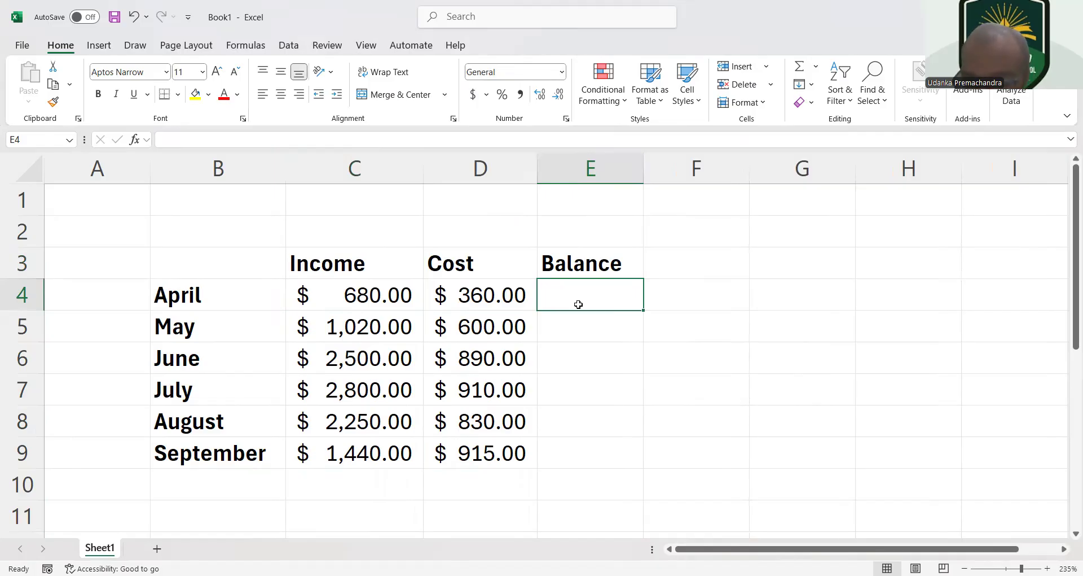
type("=")
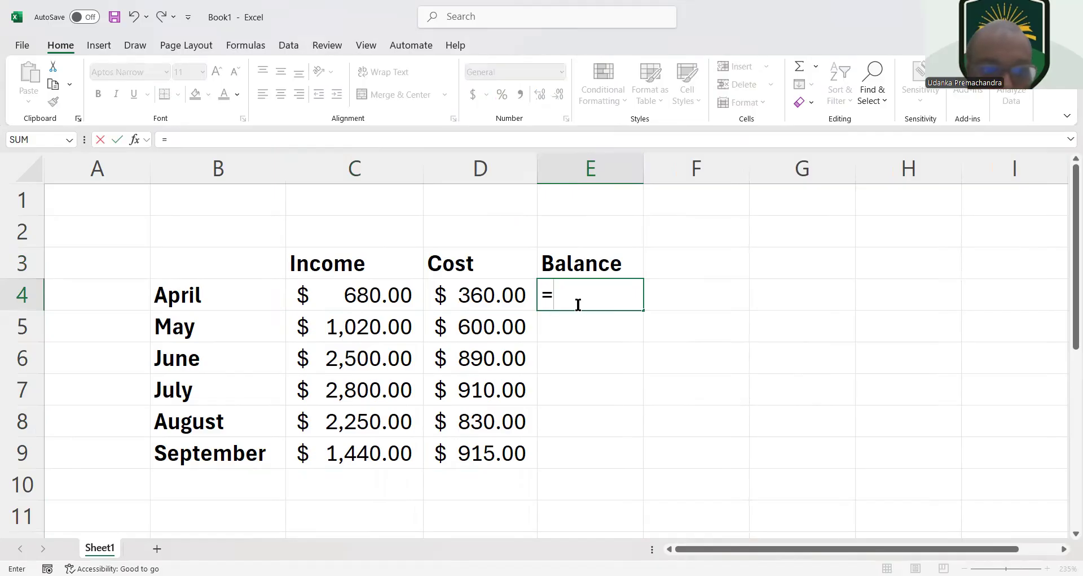
left_click(402, 298)
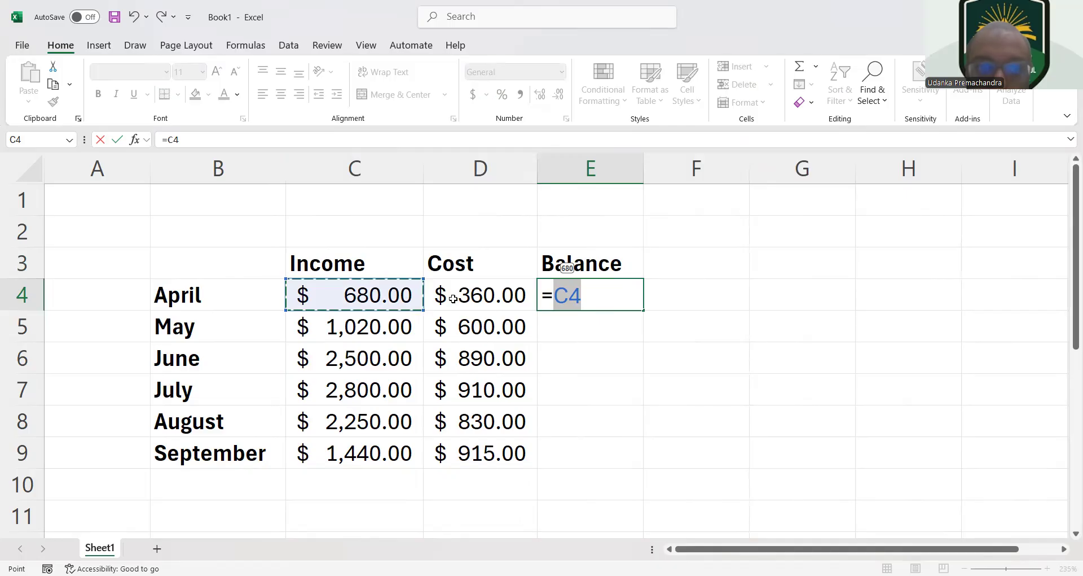
type("-")
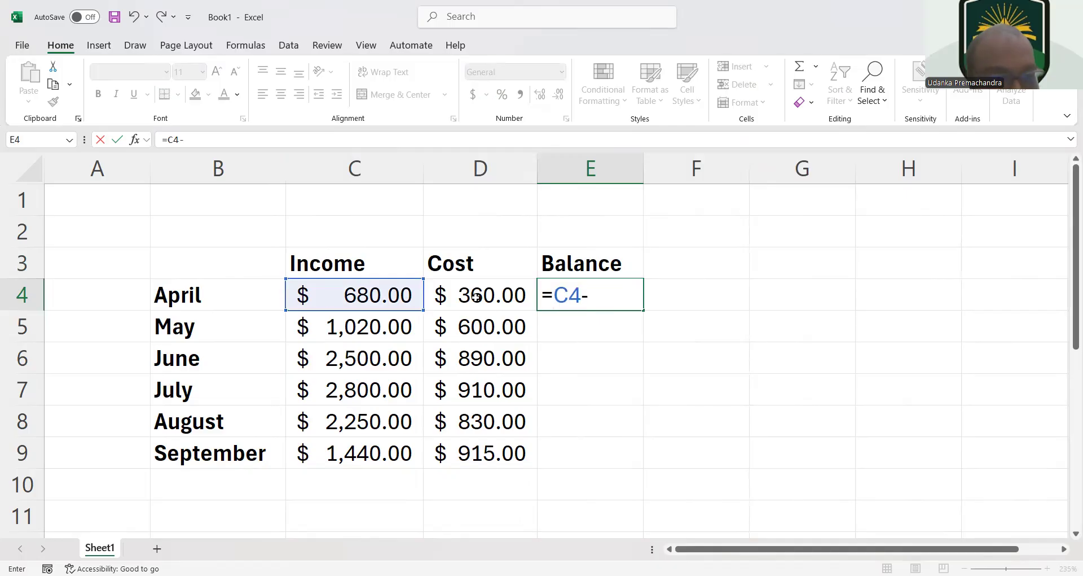
left_click(476, 297)
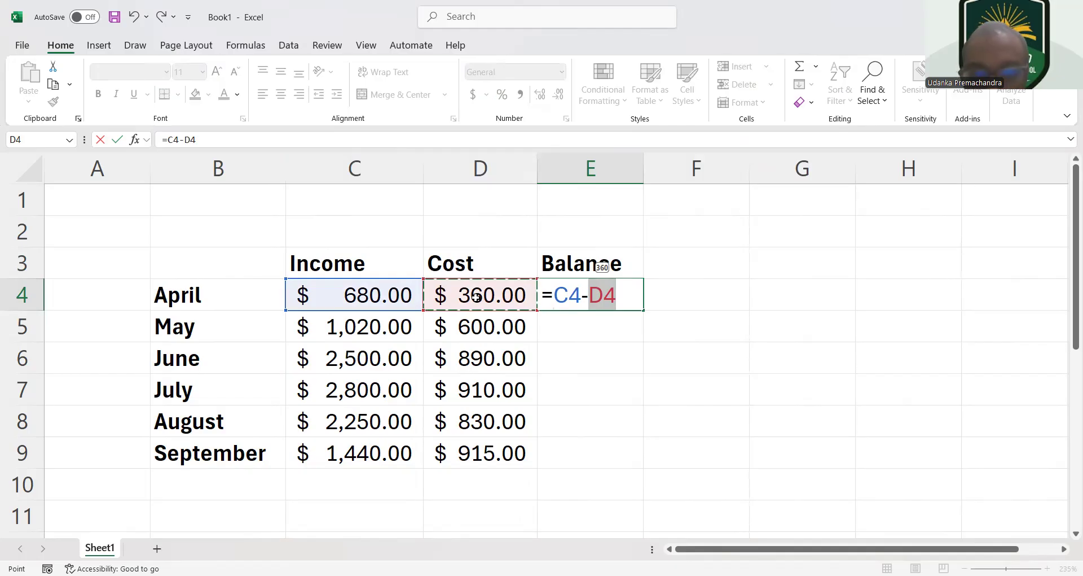
key("Return")
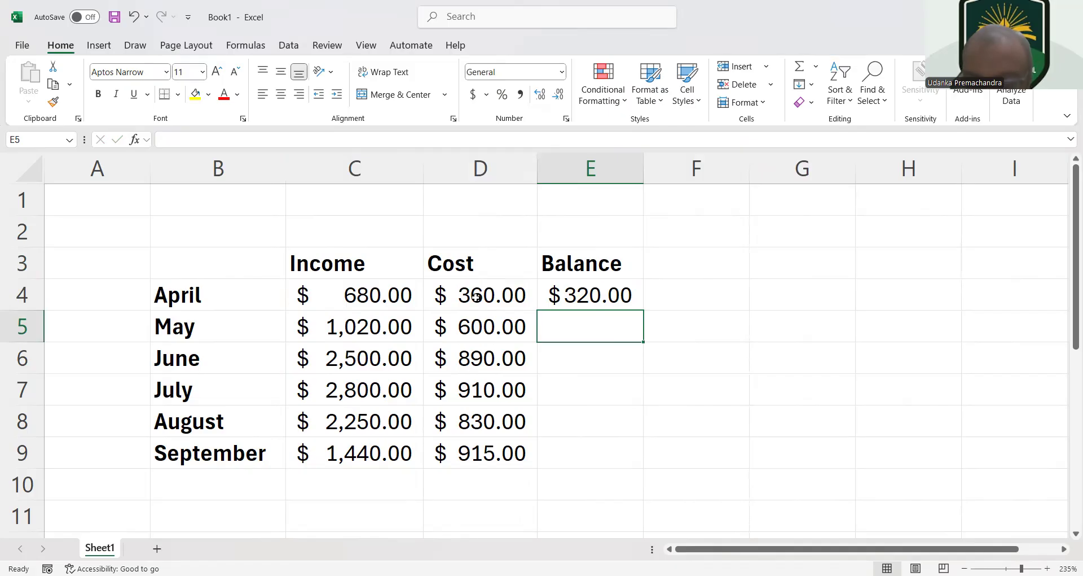
Calculate the May balance in E5 with the formula =C5-D5
type("=")
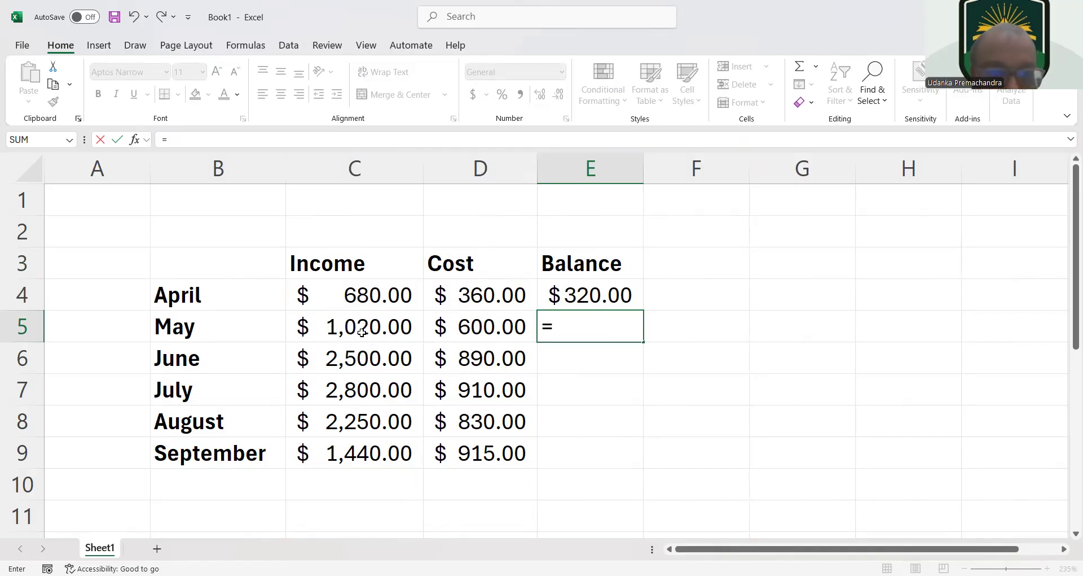
type("c")
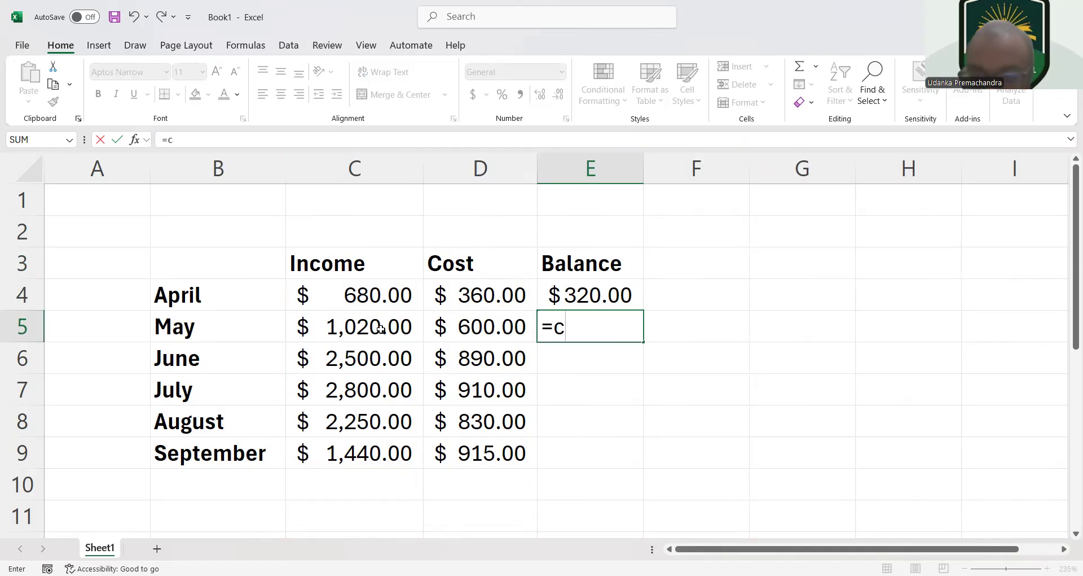
type("5-")
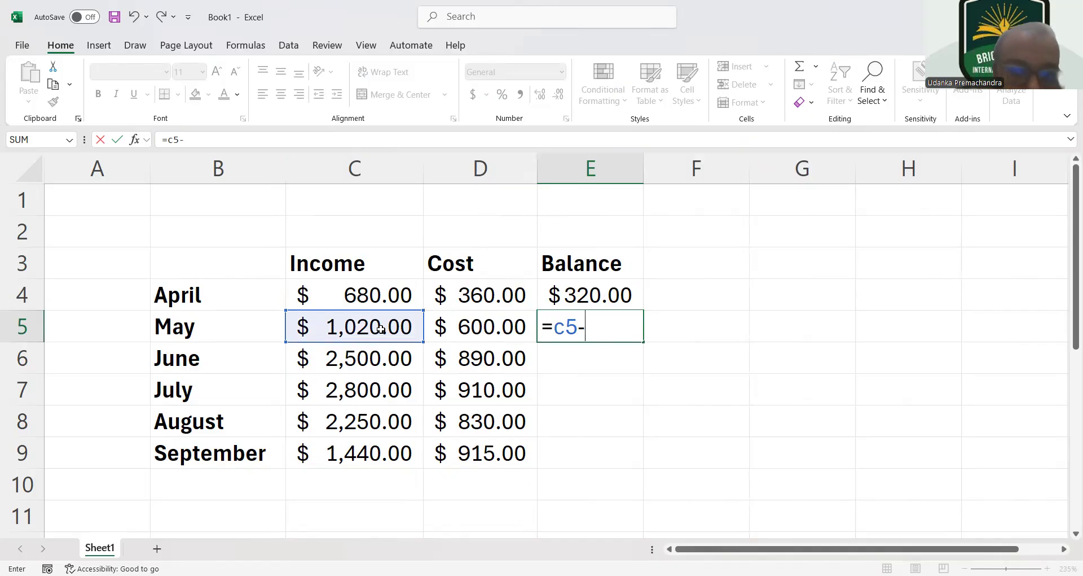
type("d5")
key("Return")
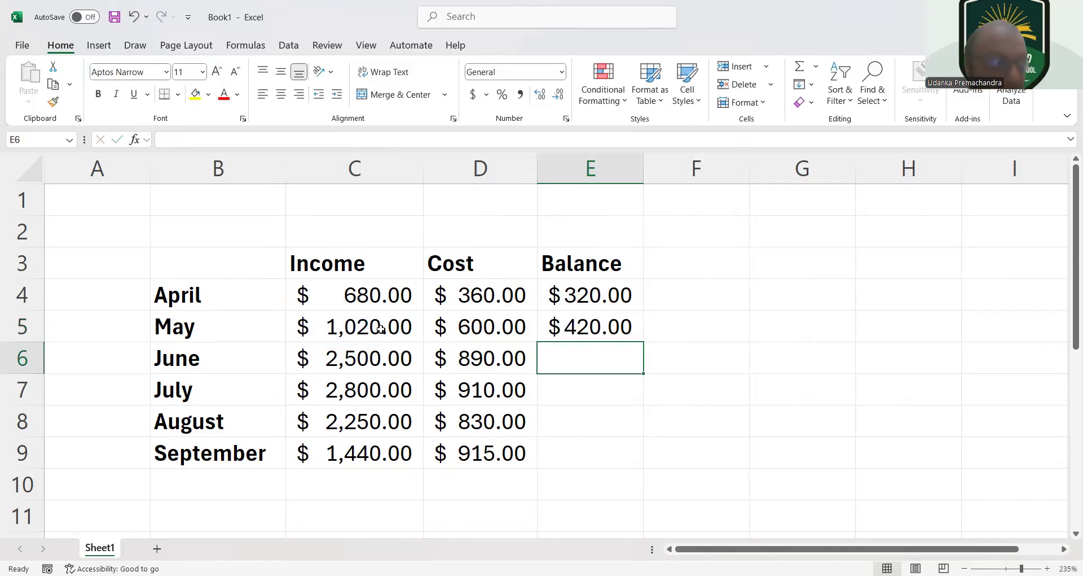
Fill the April balance formula from E4 down to E9 and widen the Balance column E so that its amounts fit
left_click(613, 297)
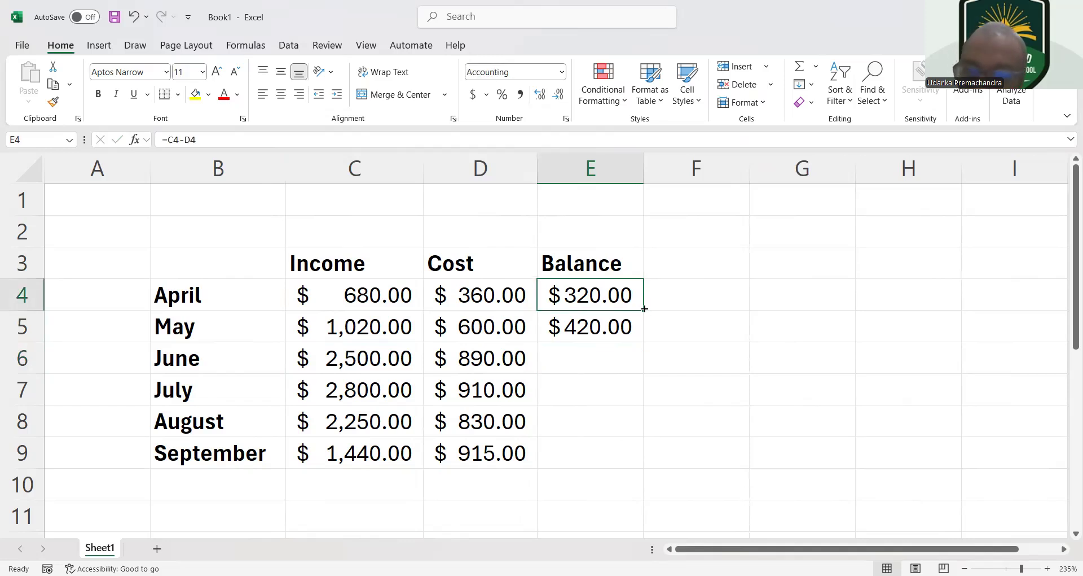
left_click_drag(644, 309, 590, 460)
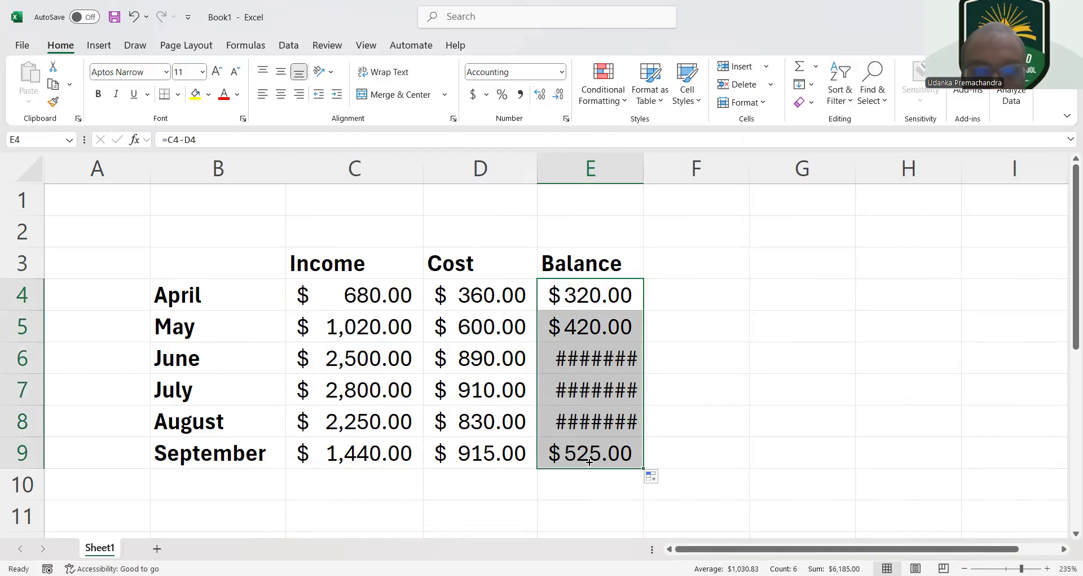
left_click(641, 161)
right_click(639, 164)
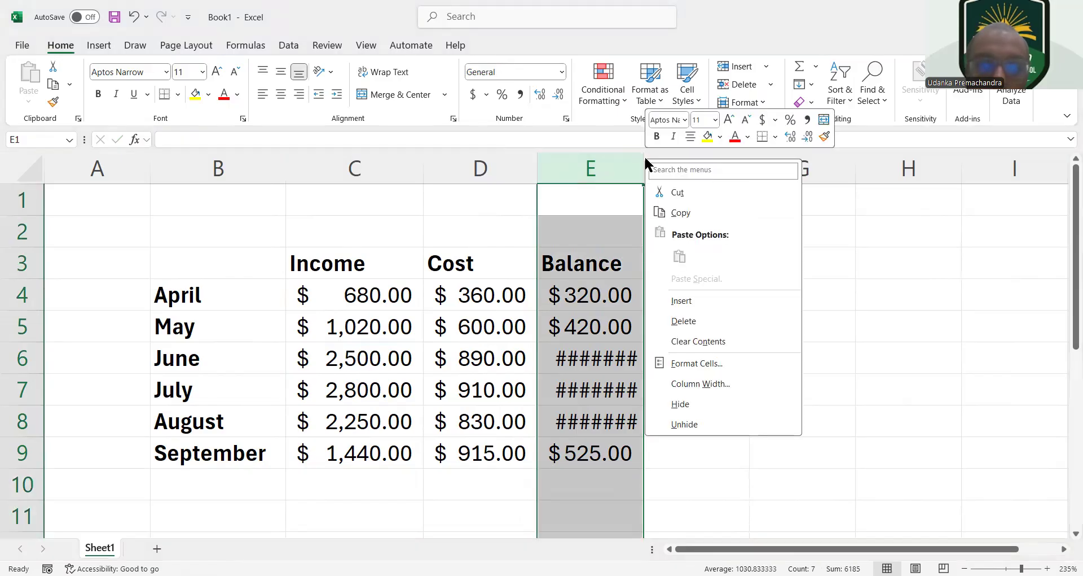
key("Escape")
left_click_drag(641, 160, 659, 157)
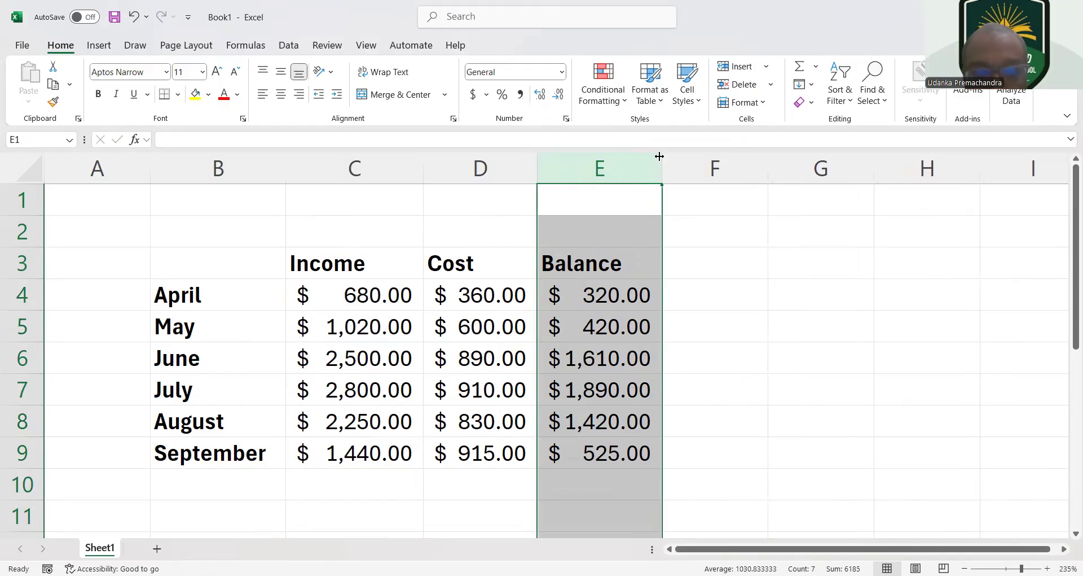
left_click_drag(659, 156, 671, 151)
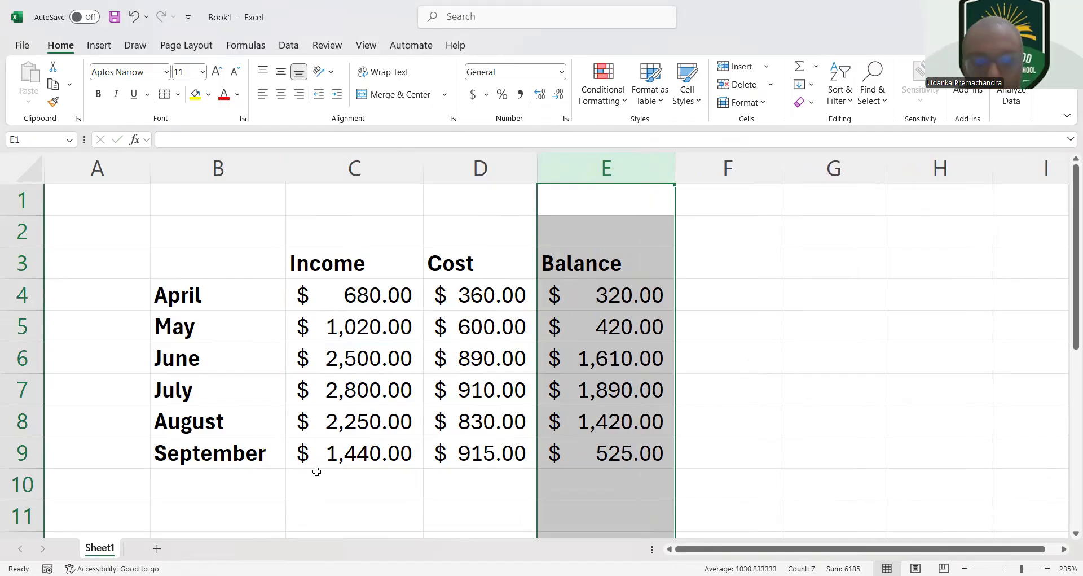
Inspect the cell references in the April balance formula in E4, leaving the formula as it is
left_click(349, 496)
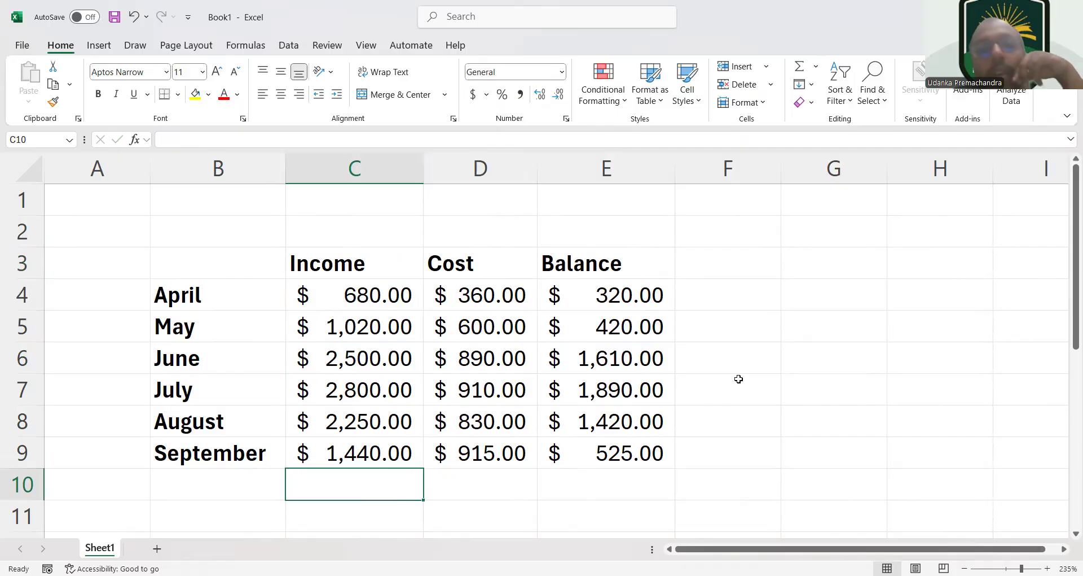
double_click(590, 291)
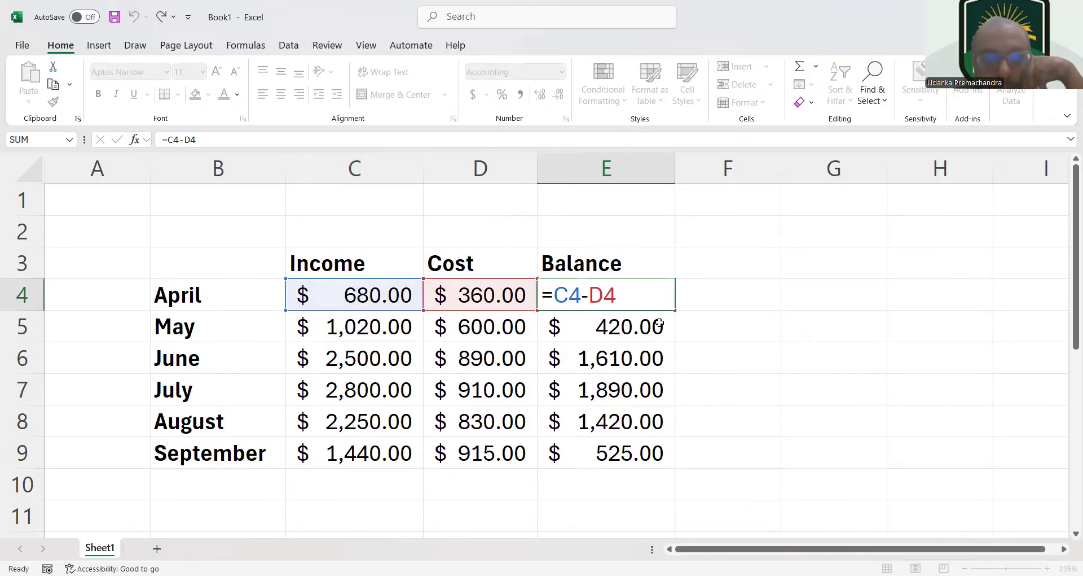
left_click(659, 323)
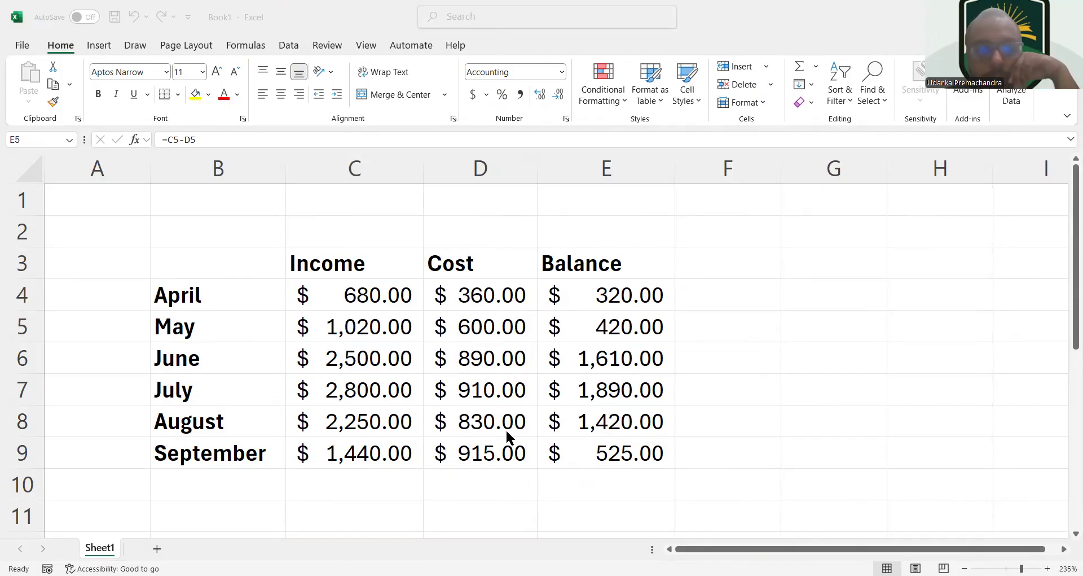
Select the empty cells B11:D11 below the monthly table
scroll(508, 438, "down", 1)
scroll(505, 428, "down", 1)
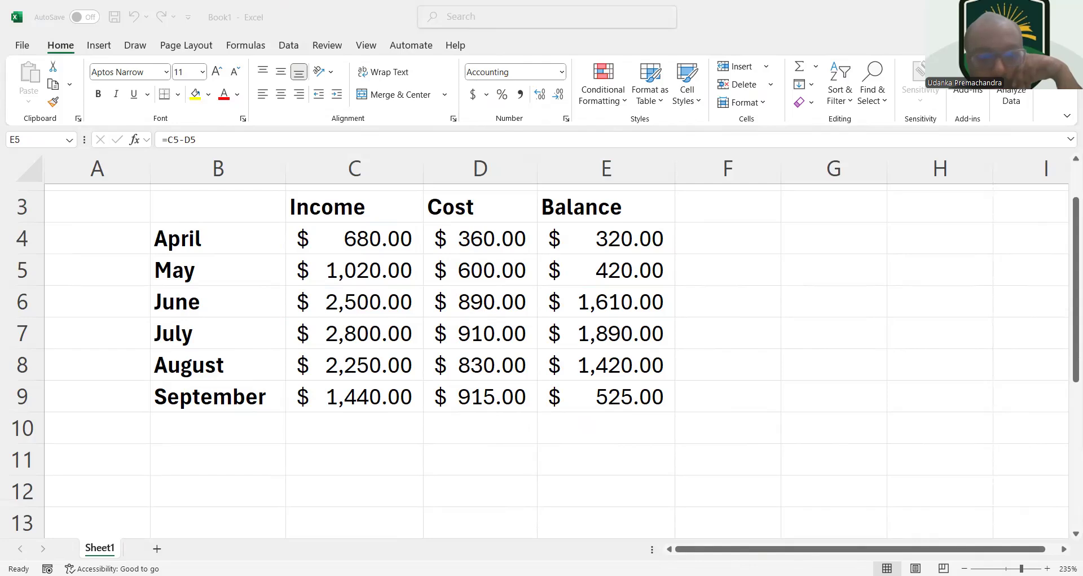
left_click(338, 468)
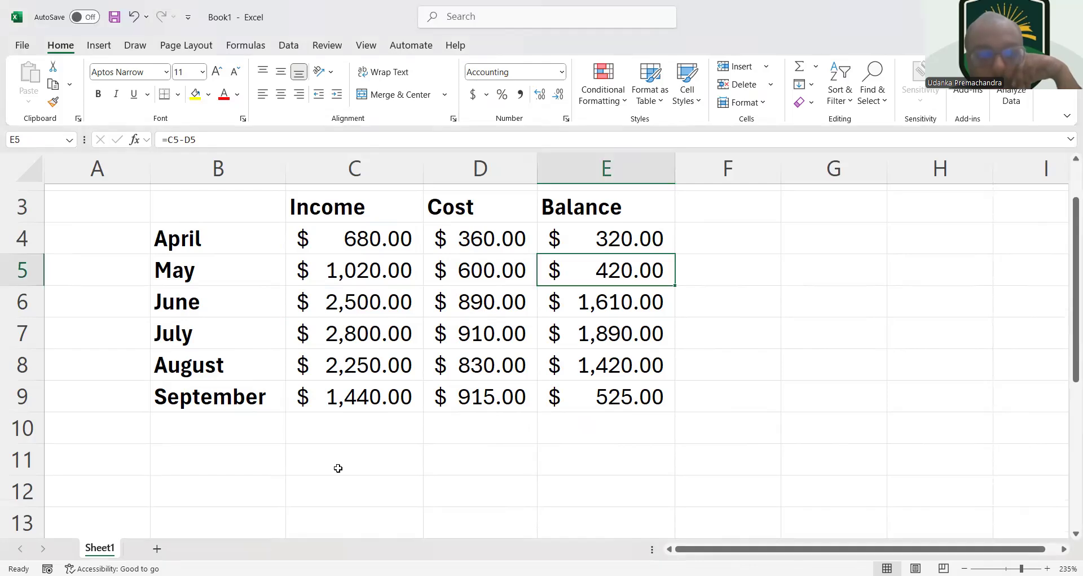
double_click(251, 459)
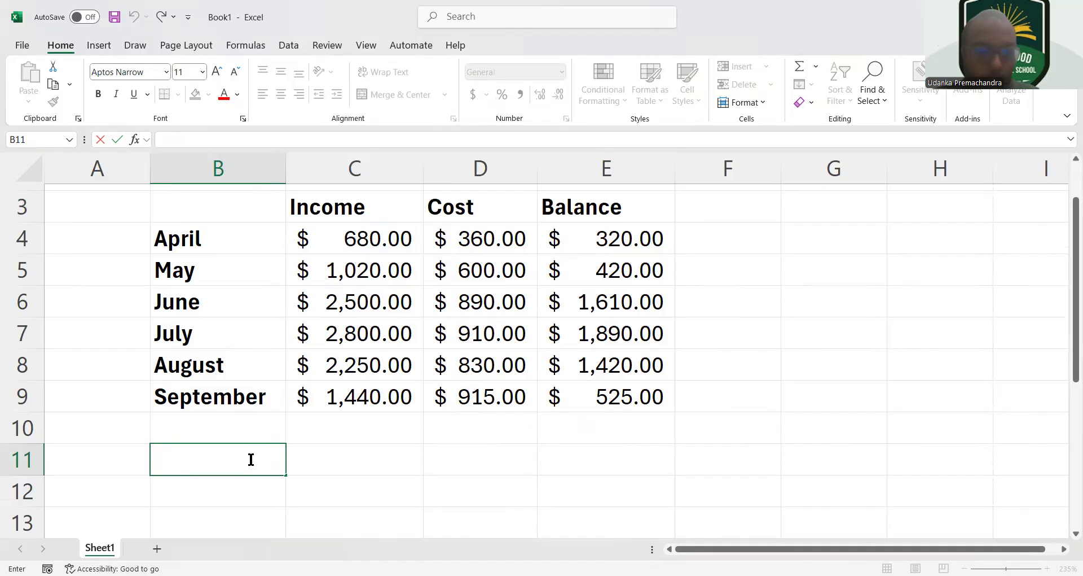
key("F2")
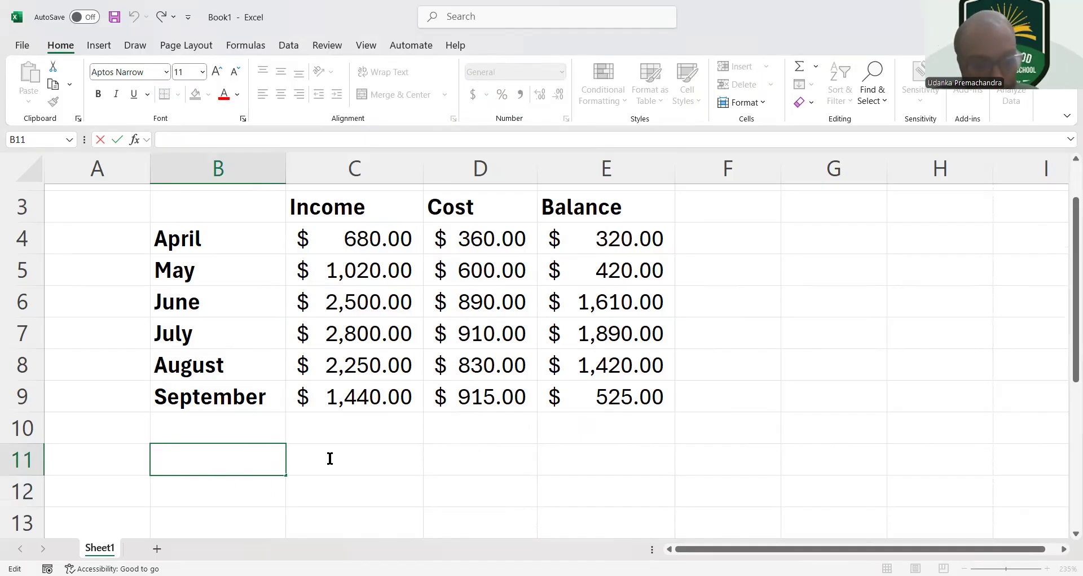
left_click(458, 457)
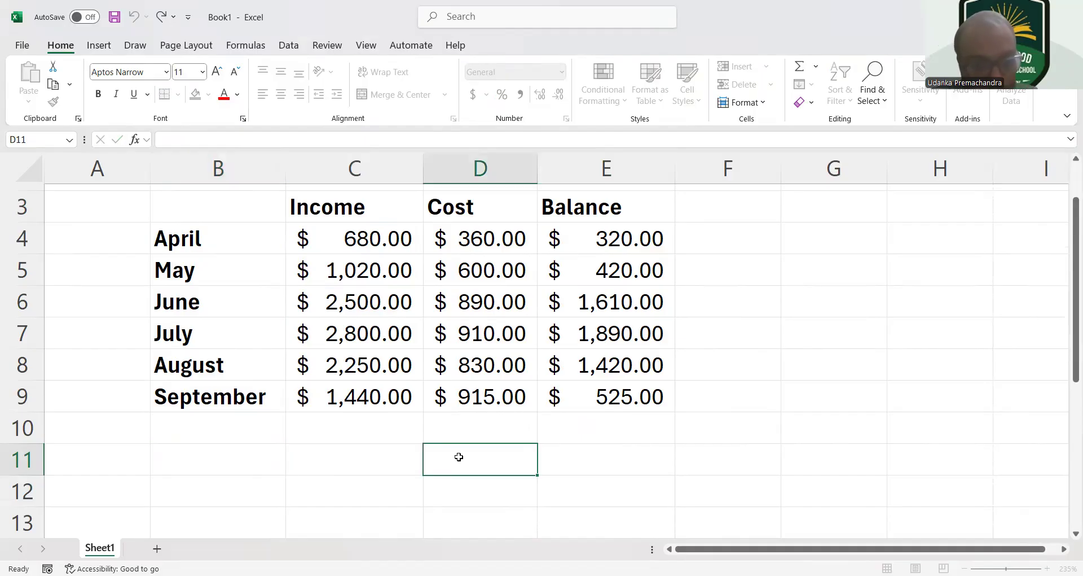
left_click_drag(459, 456, 398, 465)
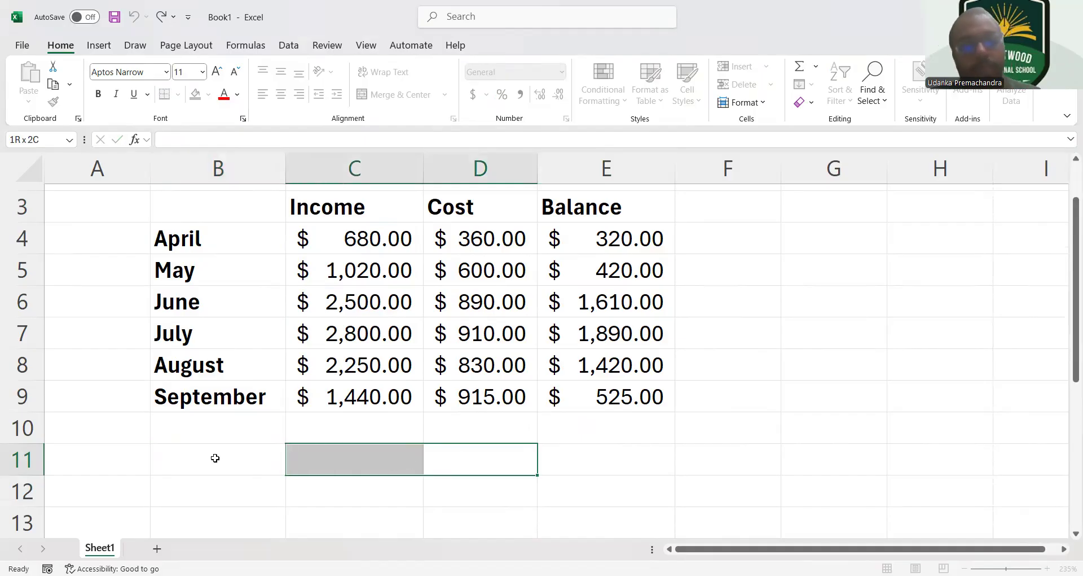
left_click_drag(215, 458, 215, 457)
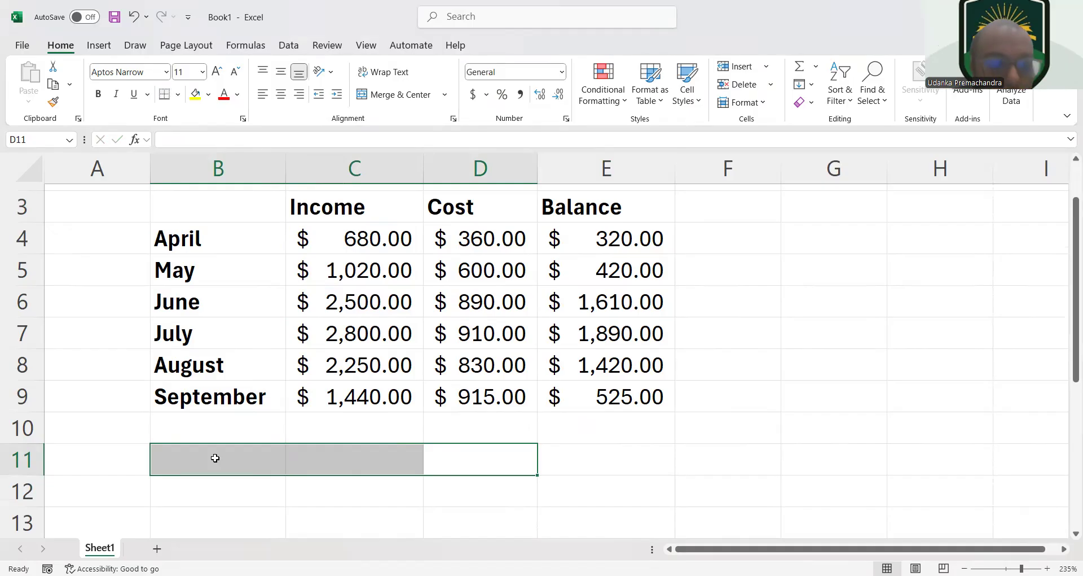
left_click(215, 458)
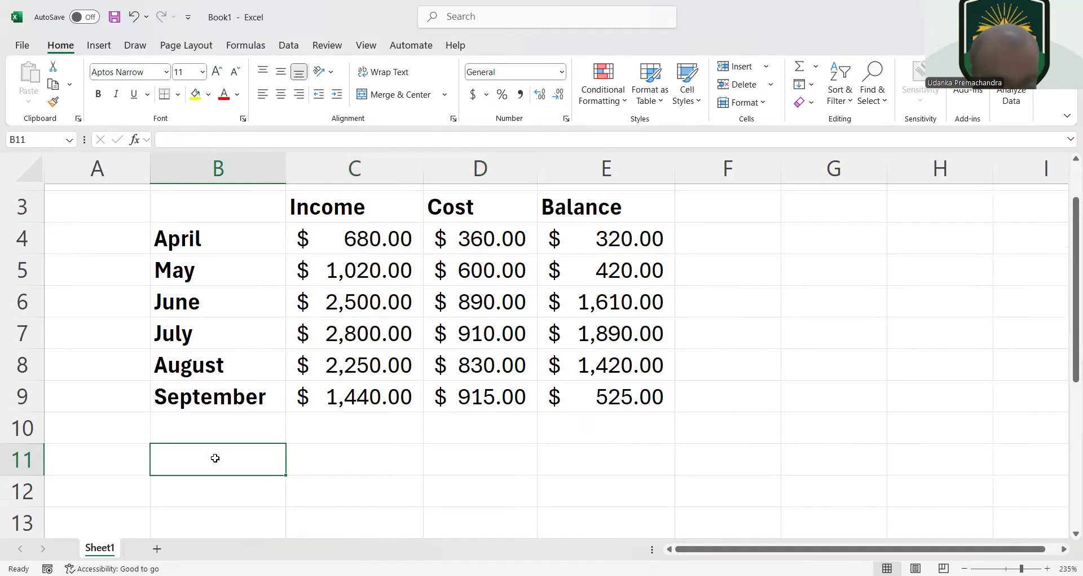
left_click_drag(215, 457, 449, 446)
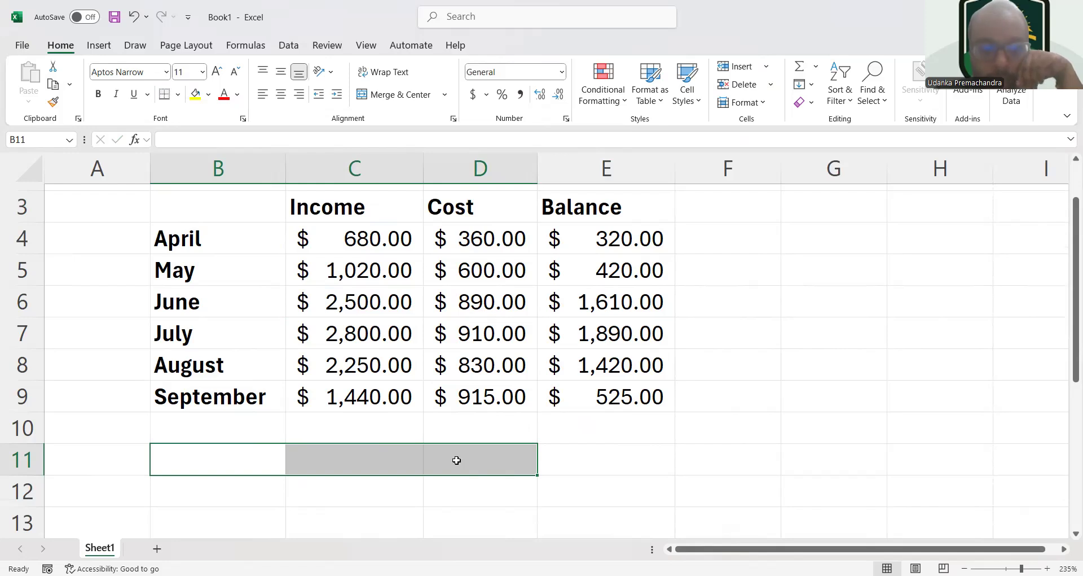
right_click(456, 466)
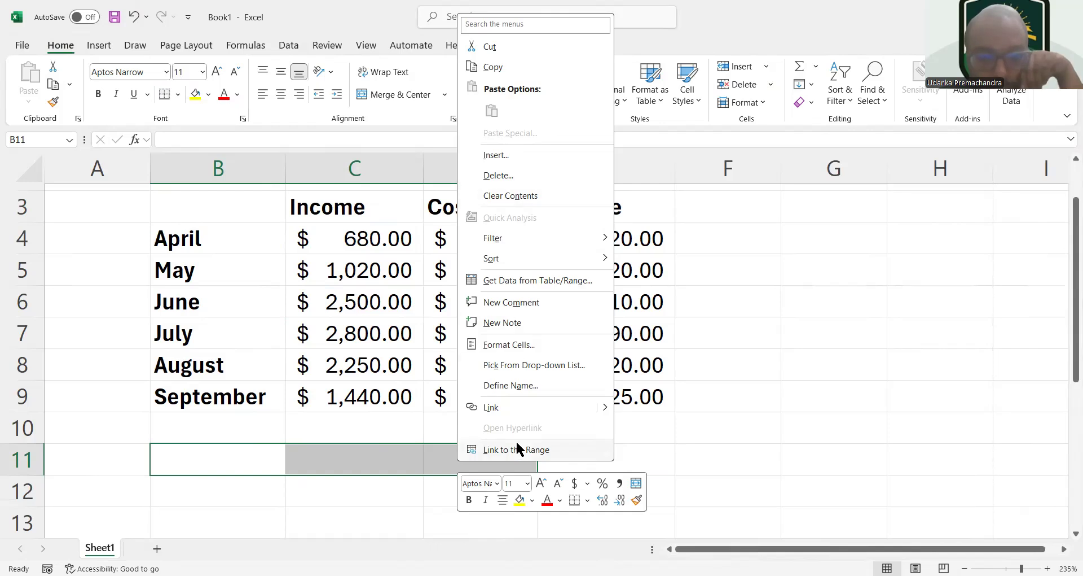
right_click(371, 455)
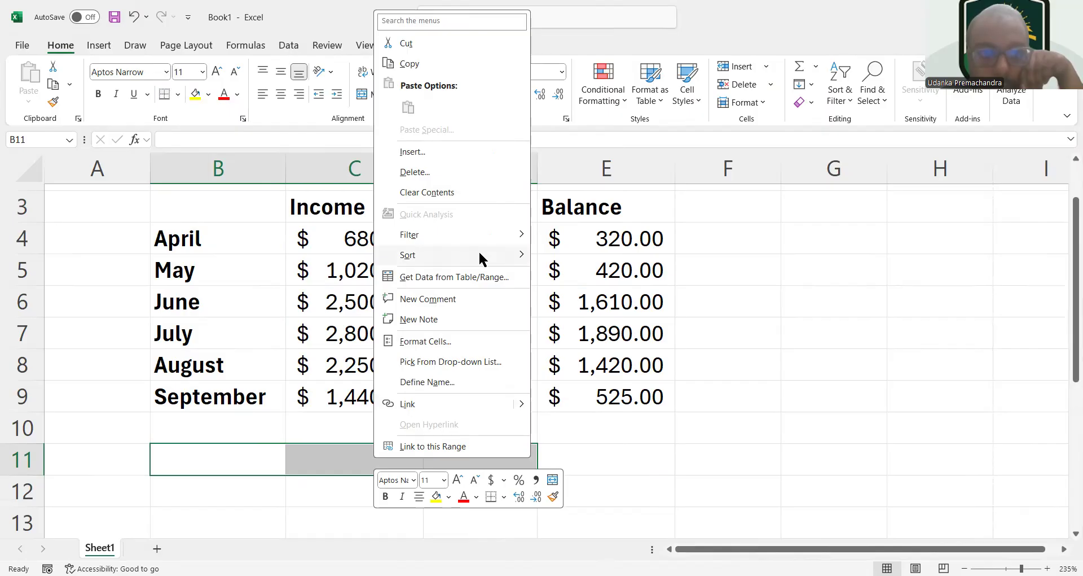
mouse_move(479, 257)
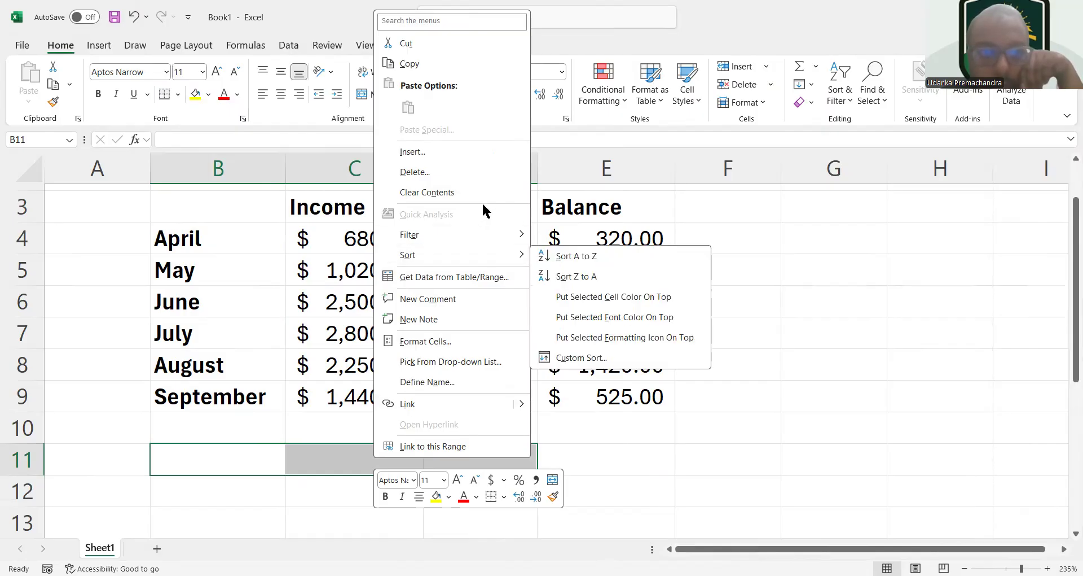
left_click(482, 341)
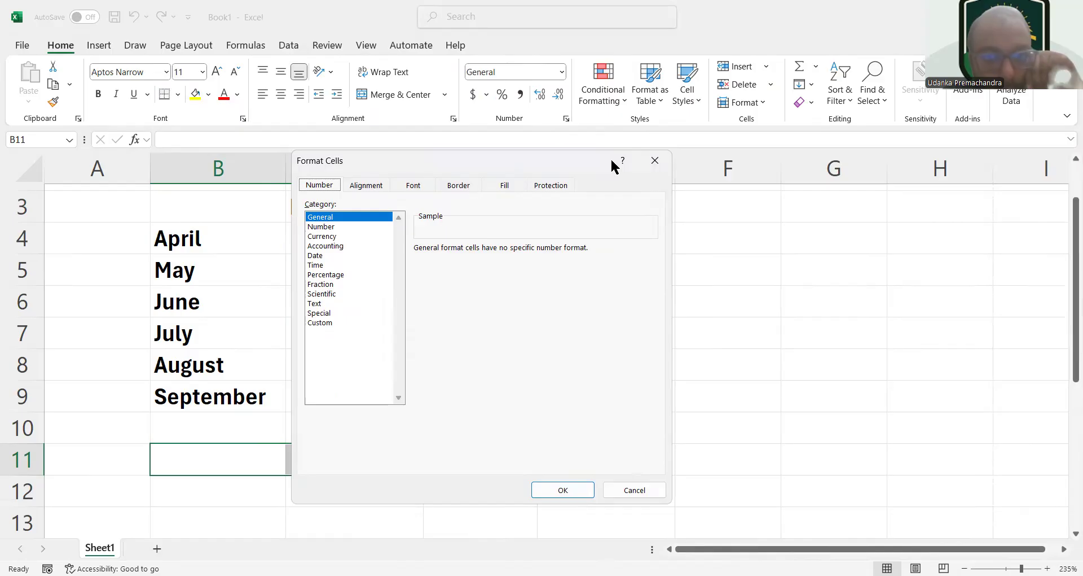
left_click(653, 164)
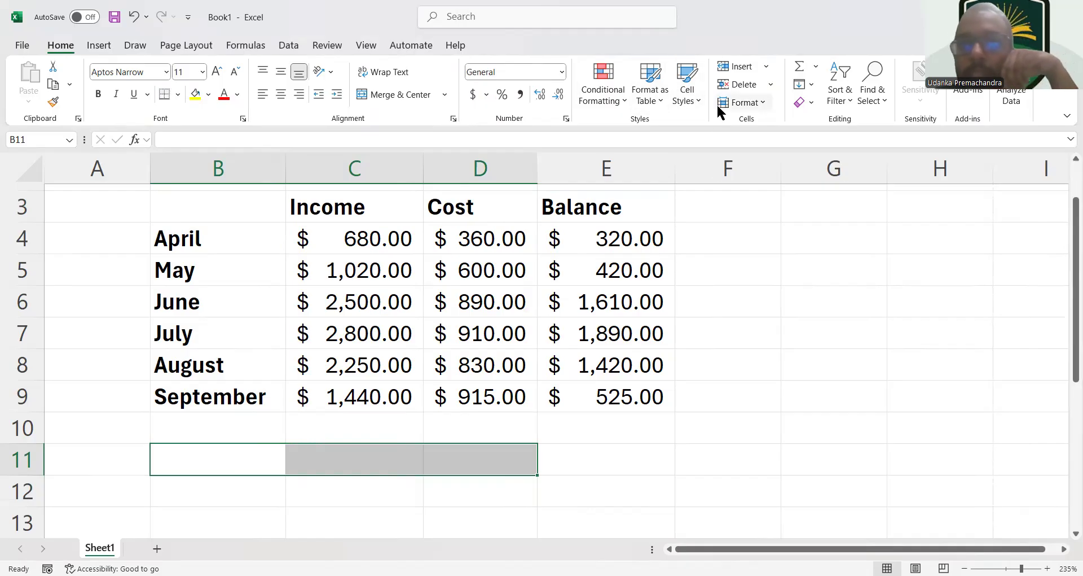
Merge and center cells B11:D11 and enter the label "Total in the bank account" in the merged cell
left_click(408, 96)
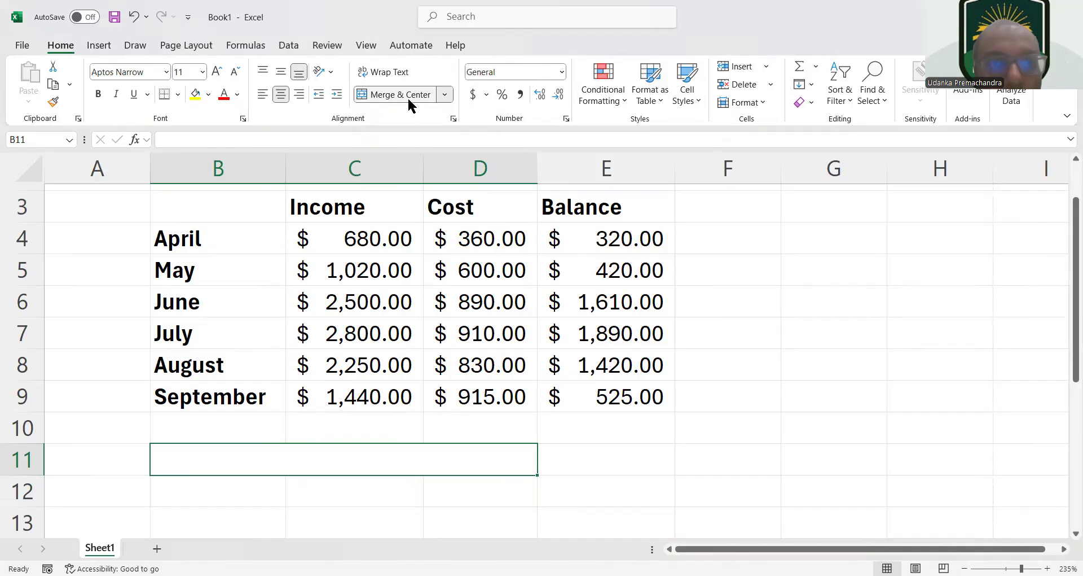
double_click(425, 467)
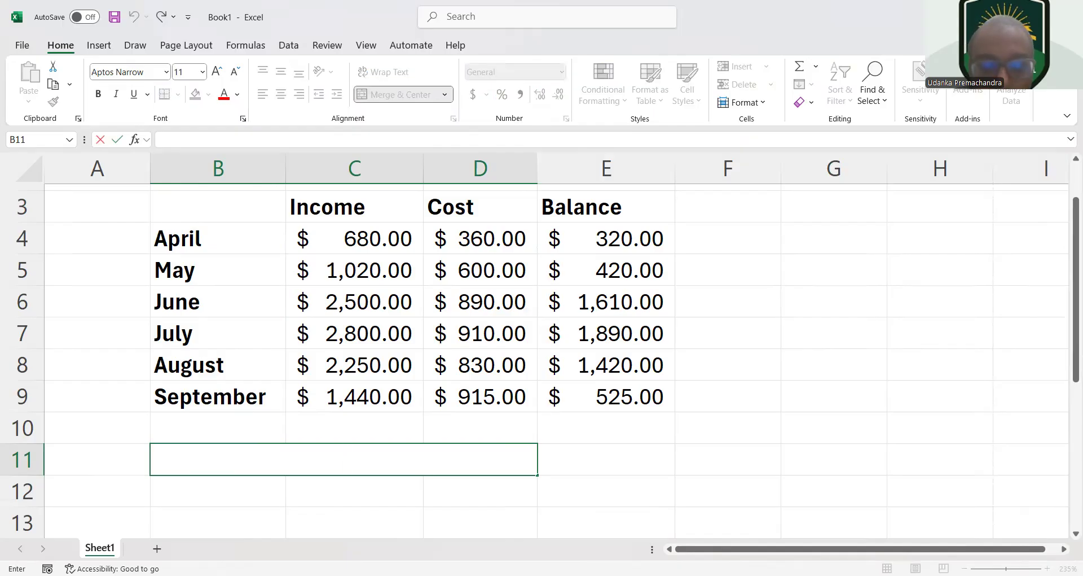
key("alt+Tab")
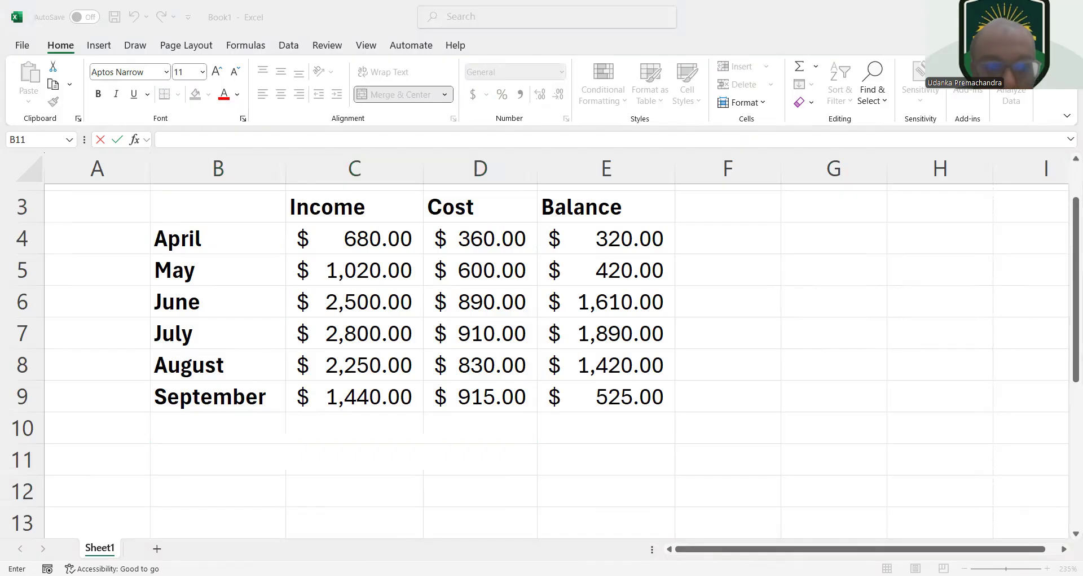
left_click(466, 455)
type("To")
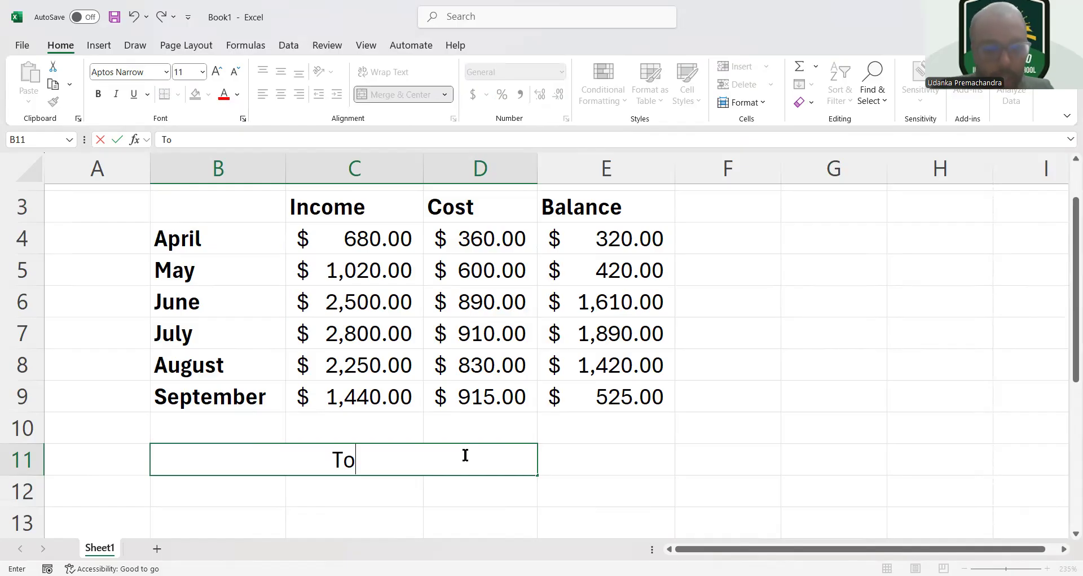
type("tal i")
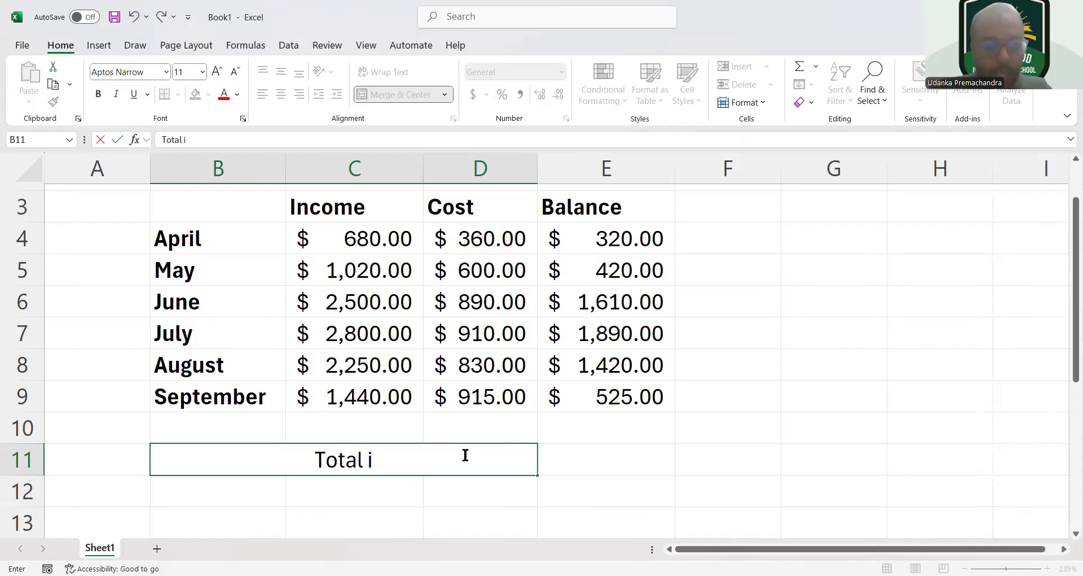
type("n the b")
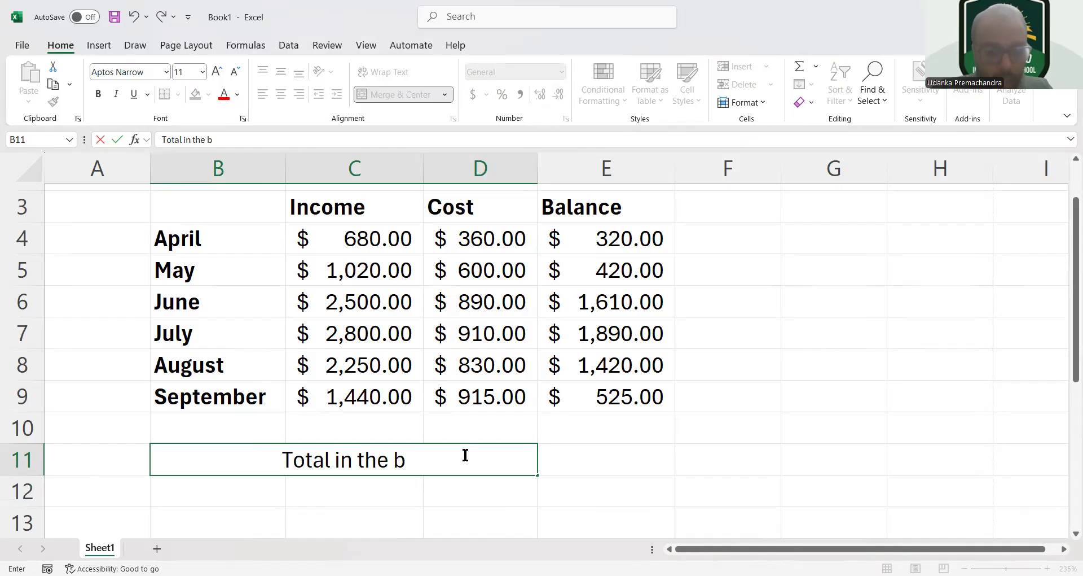
type("ank a")
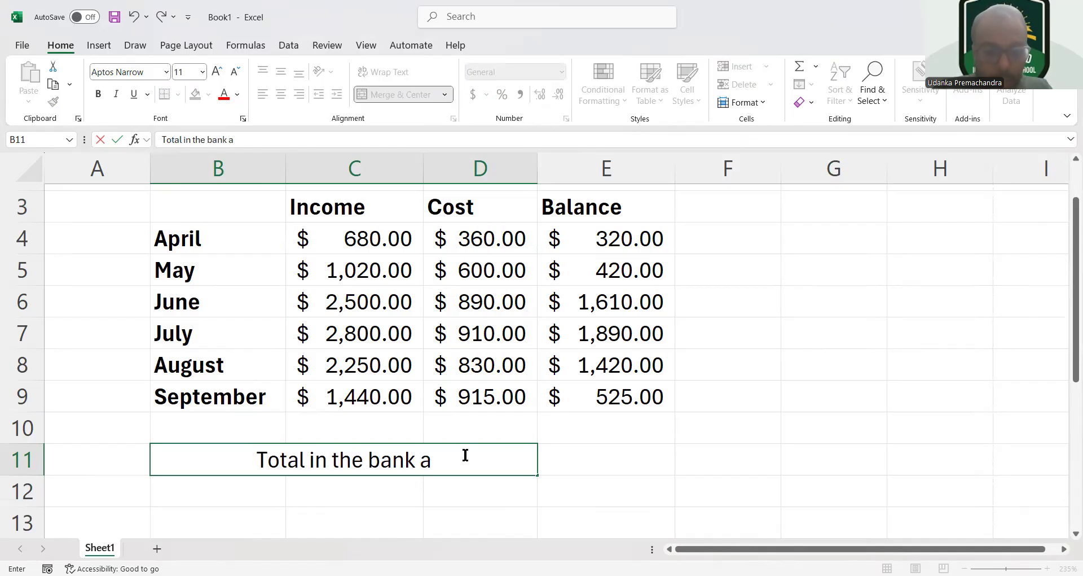
type("ccount")
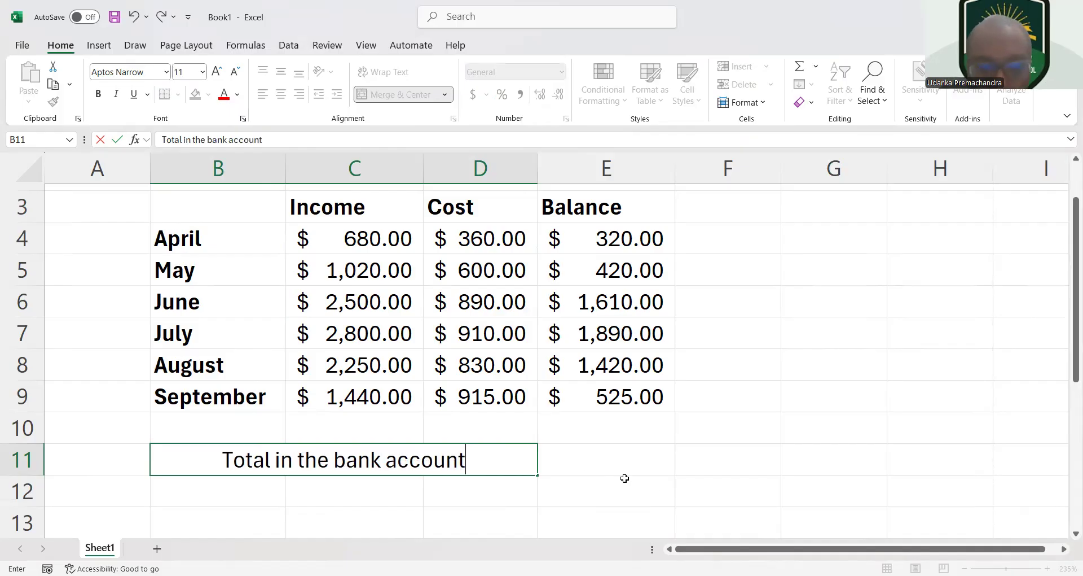
Write the formula =sum(E4:E9) in E11 to total the monthly balances
left_click(575, 463)
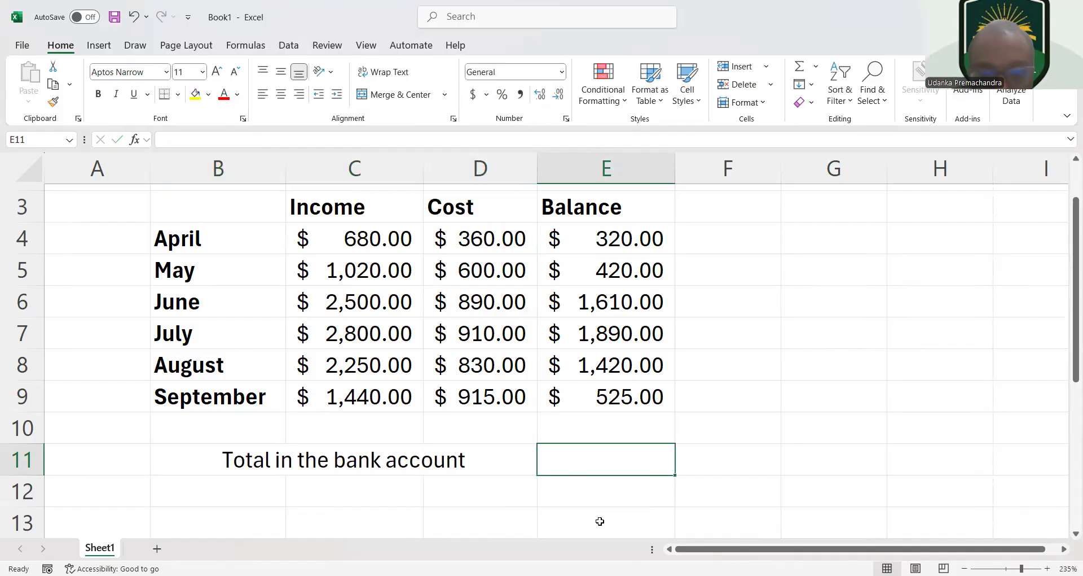
double_click(580, 466)
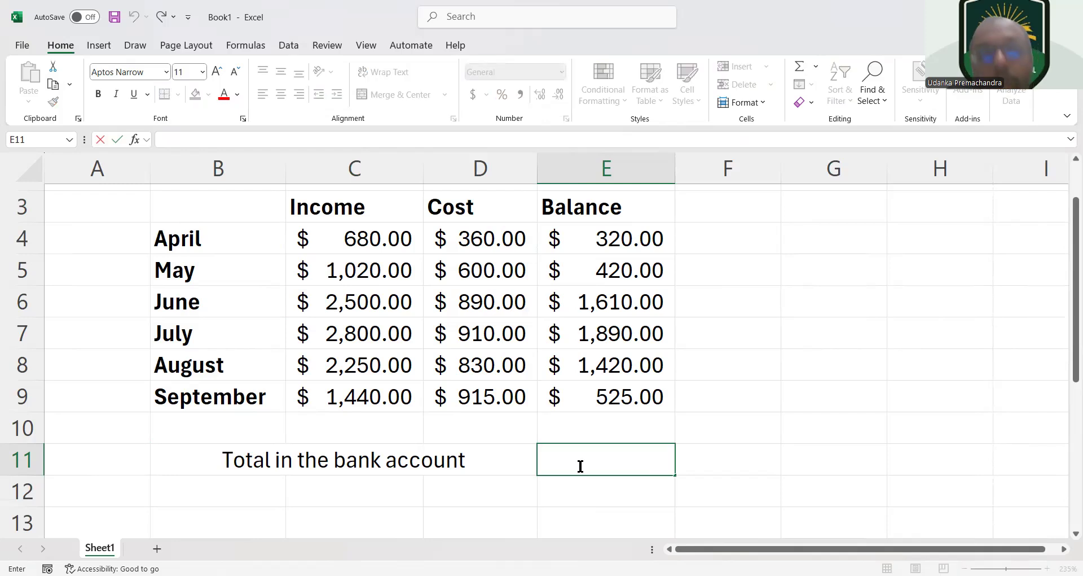
type("=")
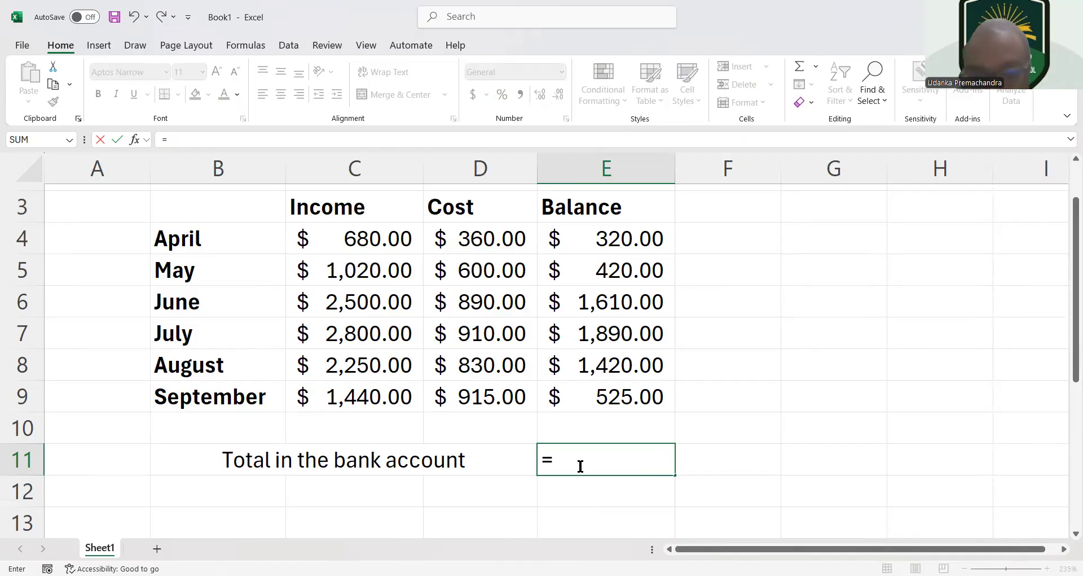
type("sum")
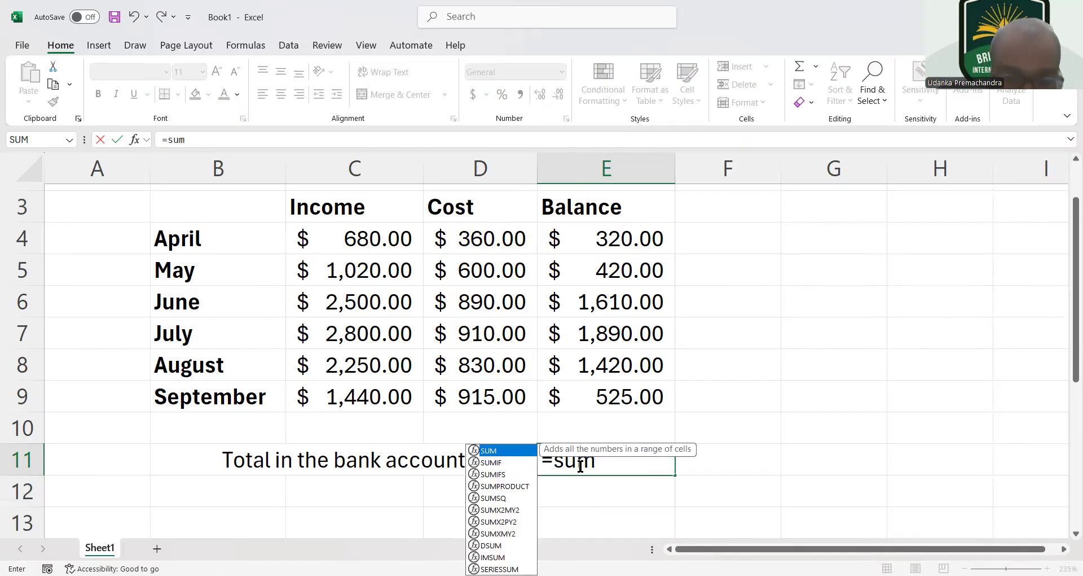
type("(")
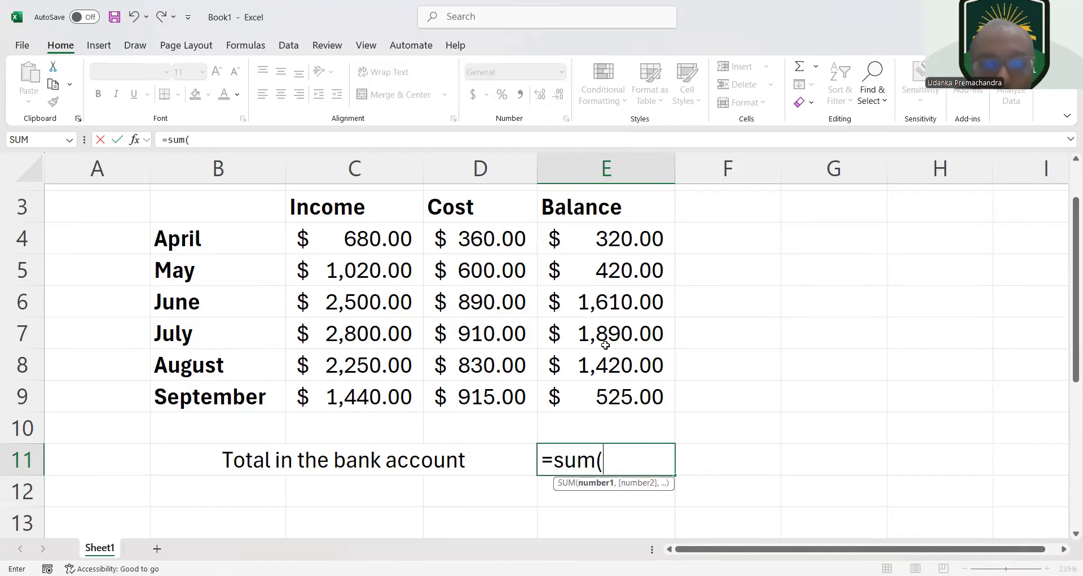
left_click(618, 242)
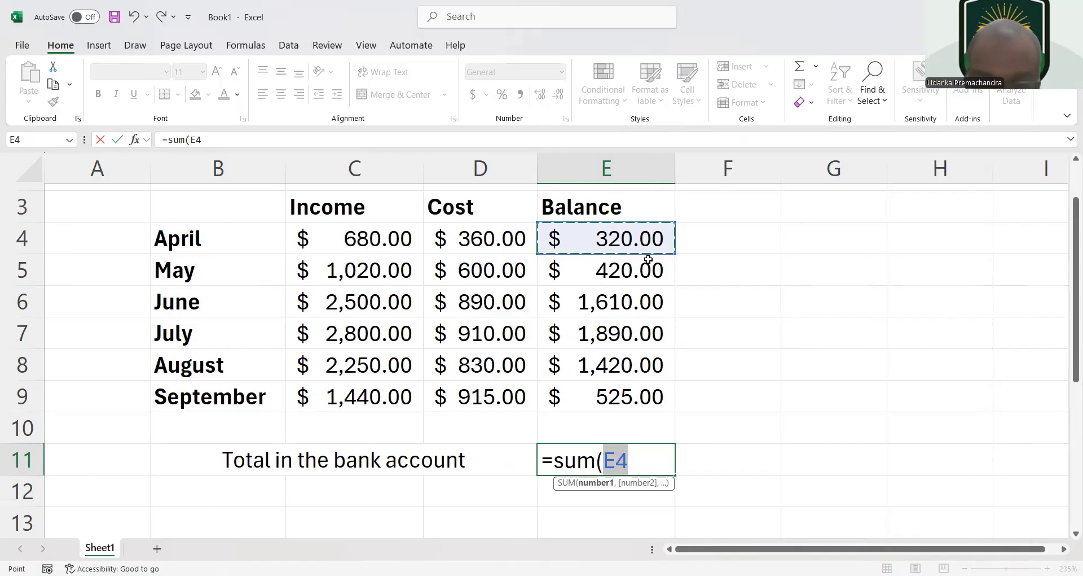
key("F8")
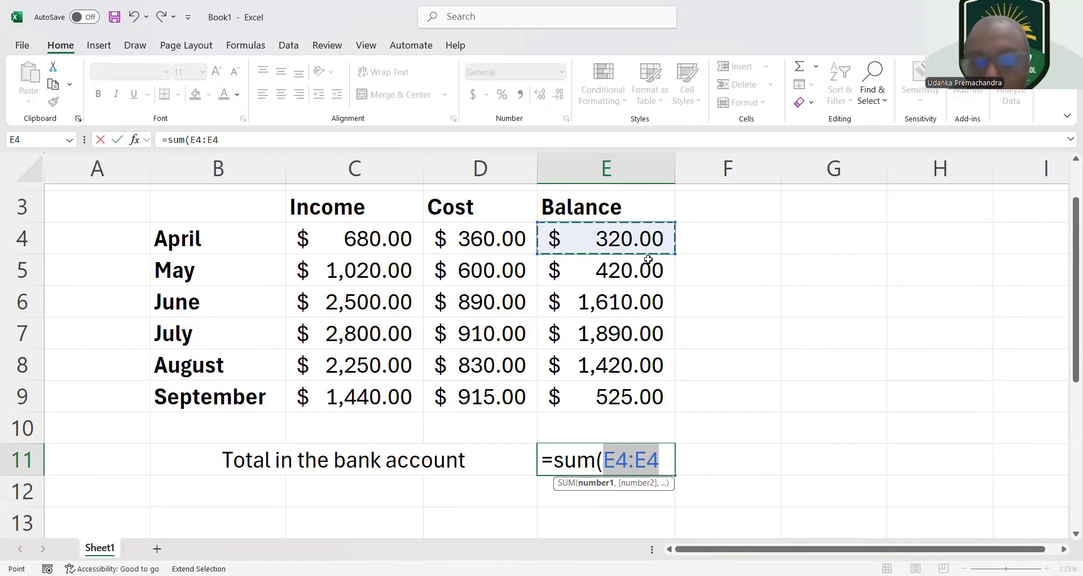
left_click(618, 396)
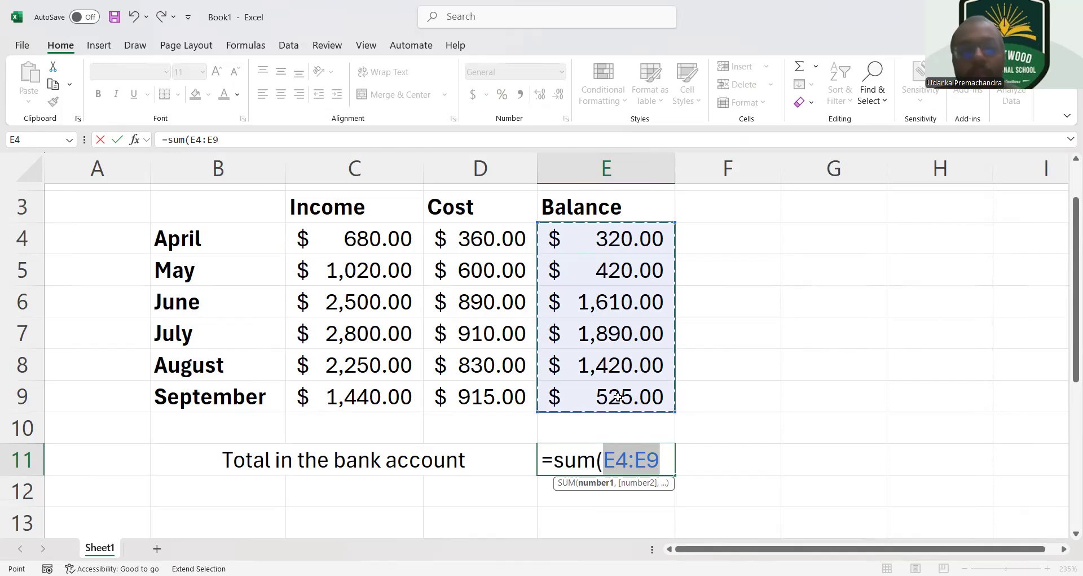
type(")")
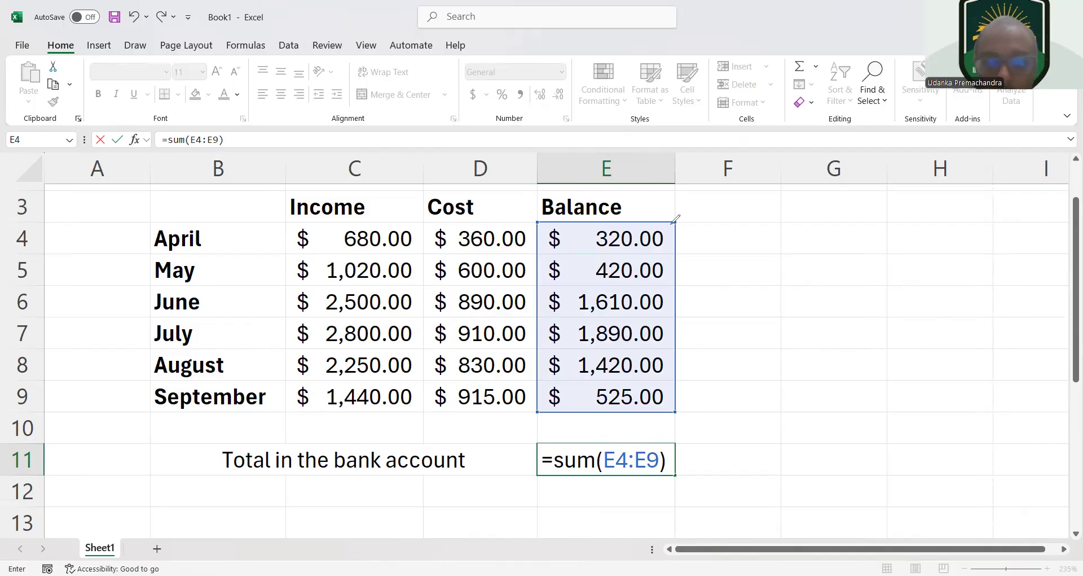
Mark the balances E4:E9 with a hand-drawn brace, circle the April and September balances, and clear the ink
mouse_move(675, 219)
left_mouse_down()
mouse_move(670, 358)
mouse_move(653, 402)
left_mouse_up()
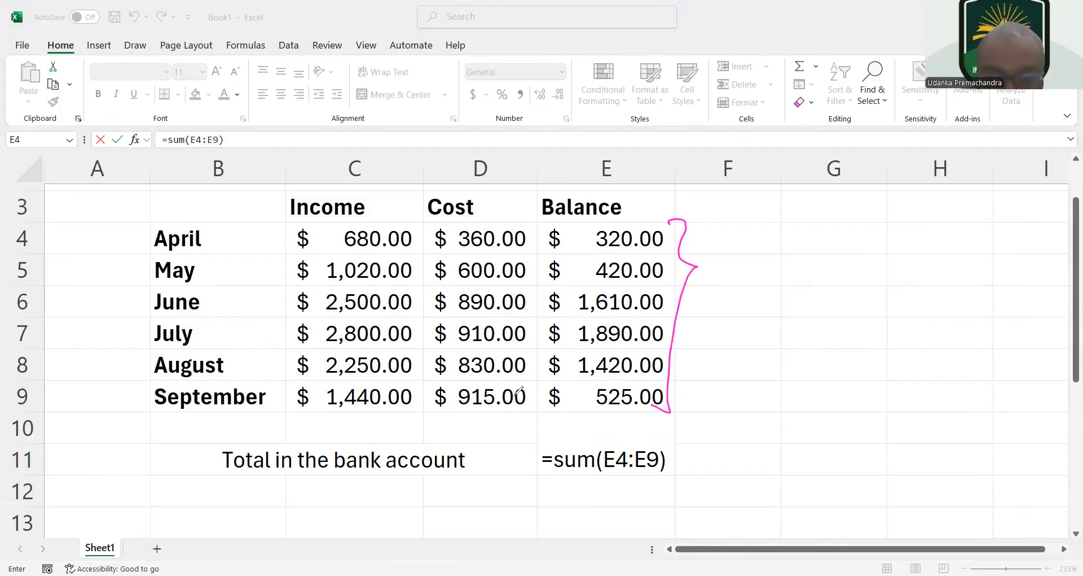
mouse_move(543, 226)
left_mouse_down()
mouse_move(632, 217)
mouse_move(567, 261)
mouse_move(539, 229)
left_mouse_up()
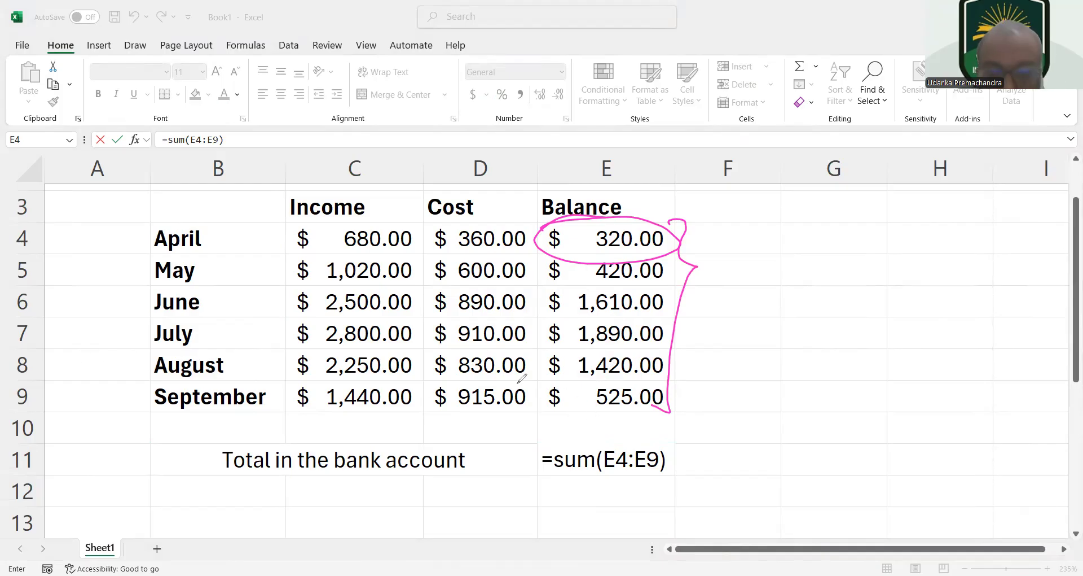
left_click_drag(546, 389, 550, 408)
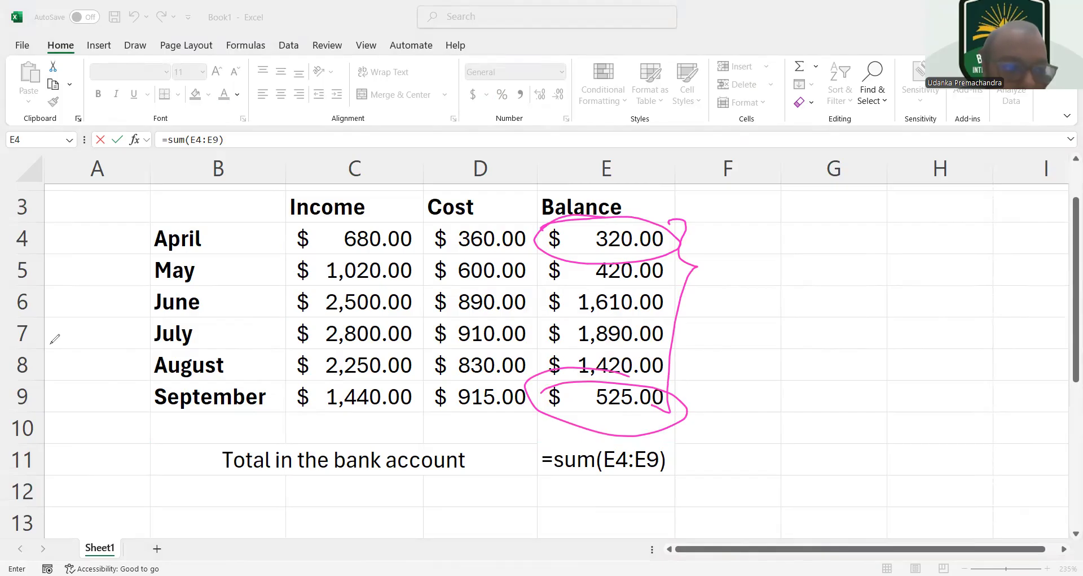
left_click(81, 365)
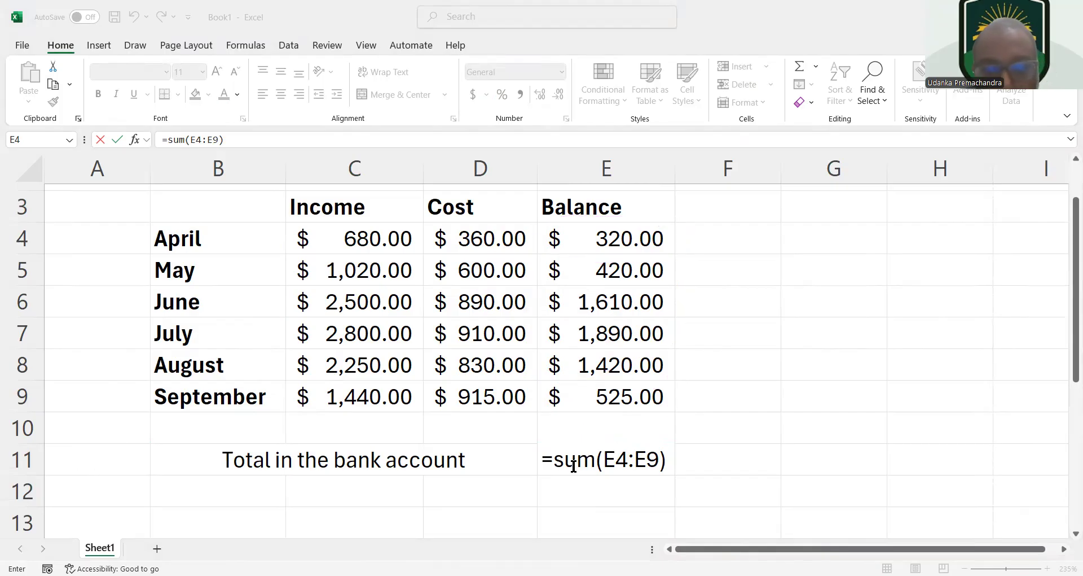
Commit the bank account total formula in E11
left_click(547, 463)
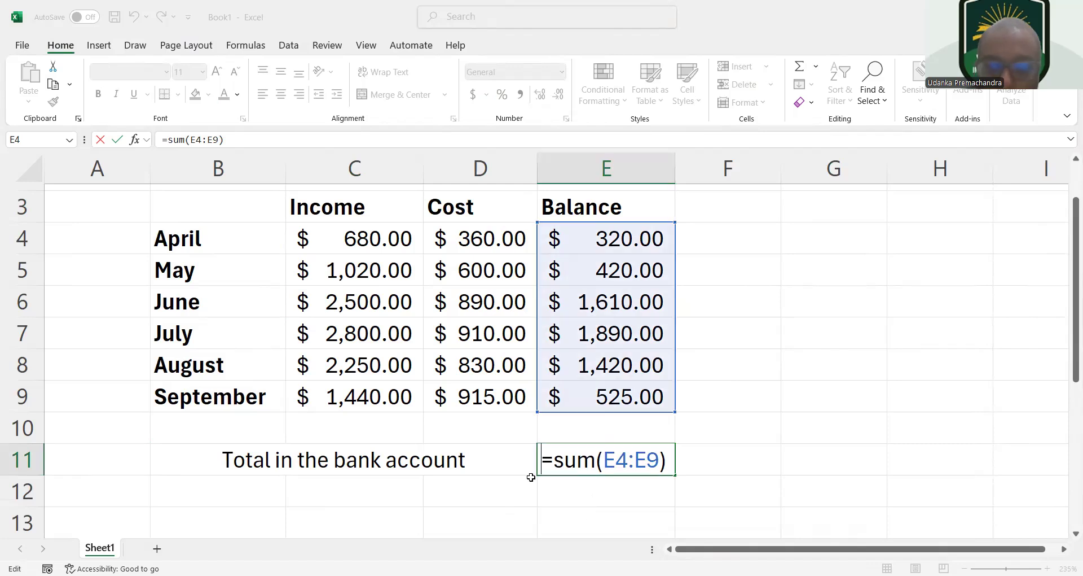
key("Return")
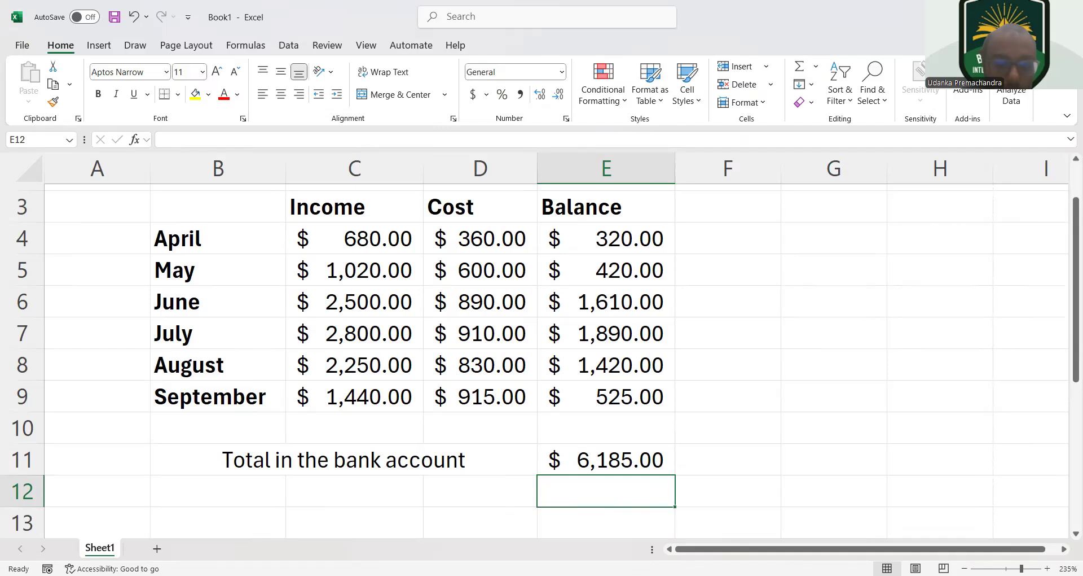
Switch to the textbook PDF and look over Figures 2.2 and 2.3 and the Unplugged activity 2.1 page
left_click(288, 501)
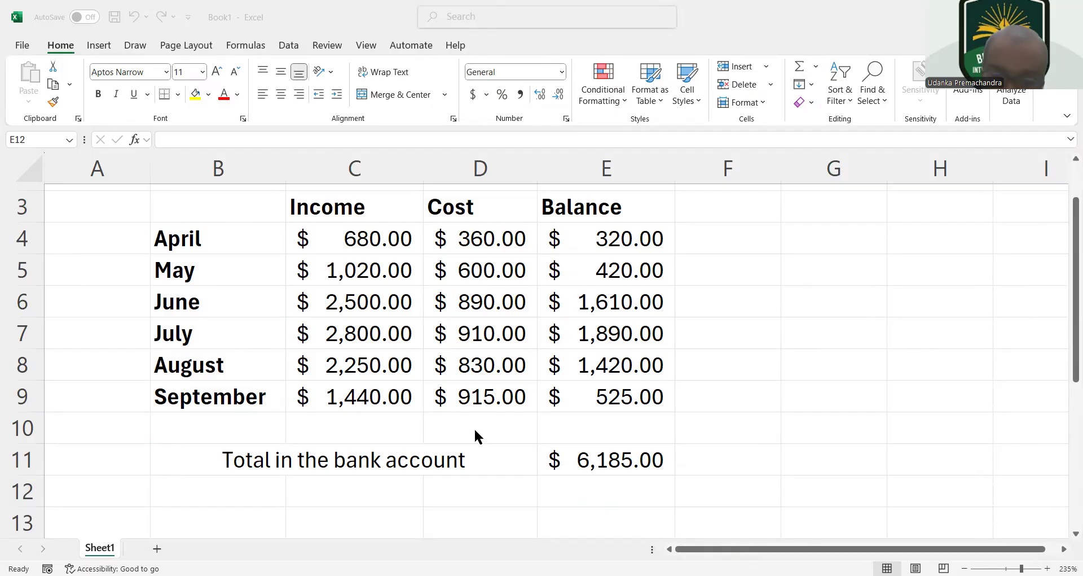
key("alt+Tab")
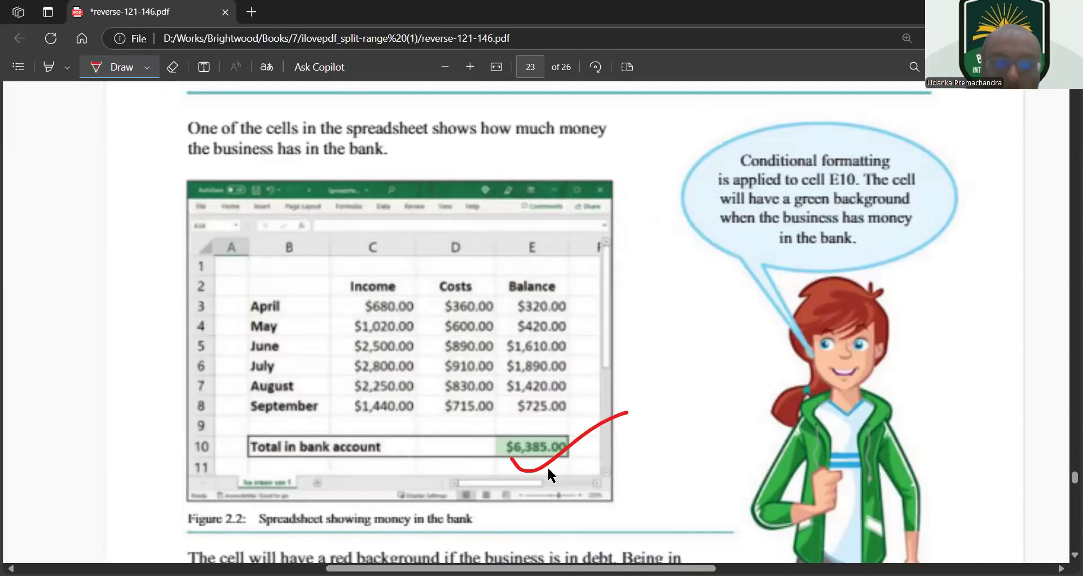
key("alt+Tab")
key("alt+Tab")
scroll(597, 287, "up", 2)
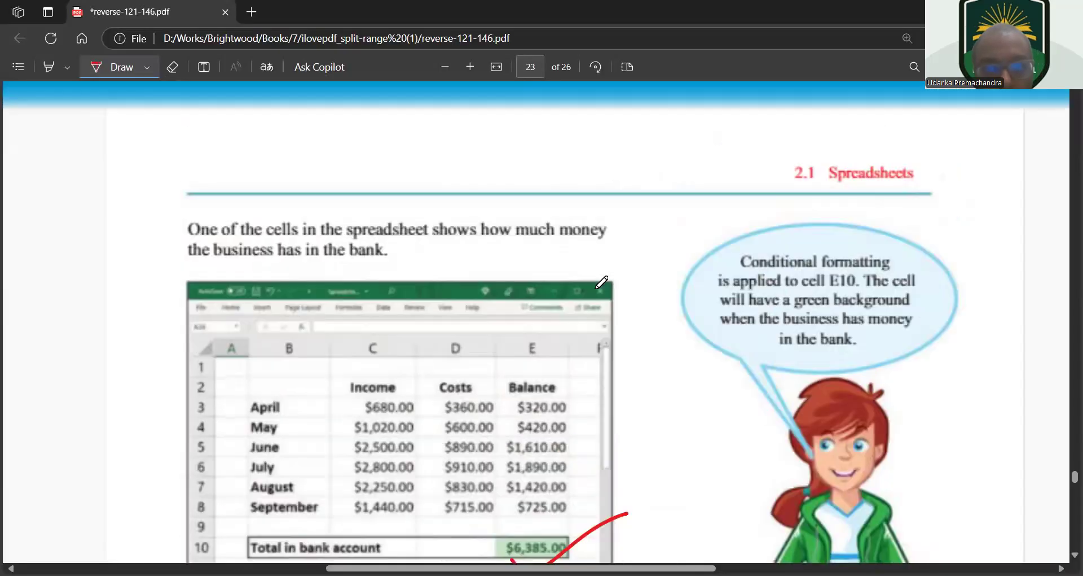
scroll(602, 283, "down", 15)
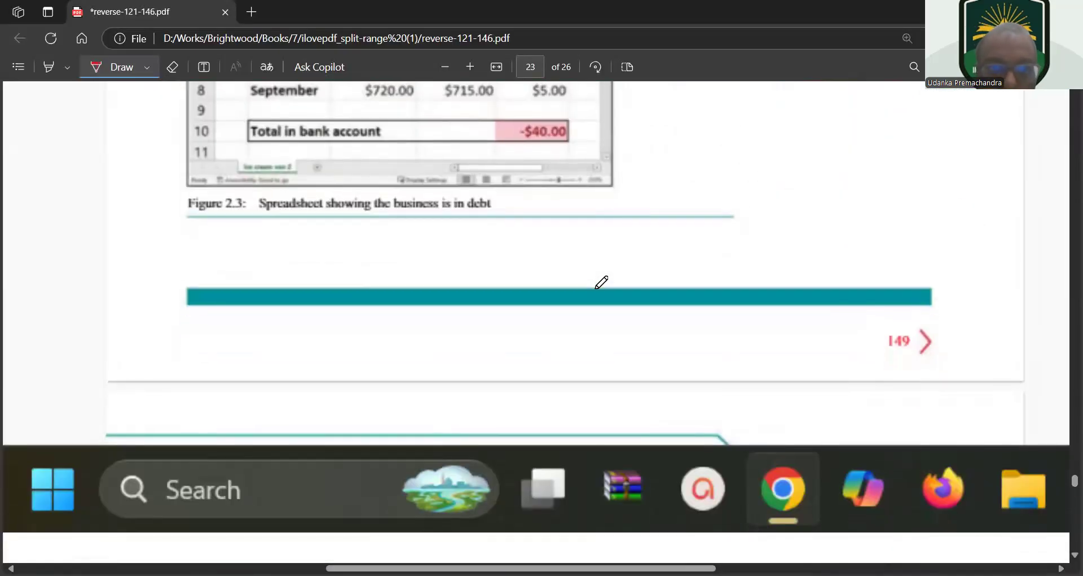
scroll(602, 282, "down", 3)
scroll(601, 282, "up", 7)
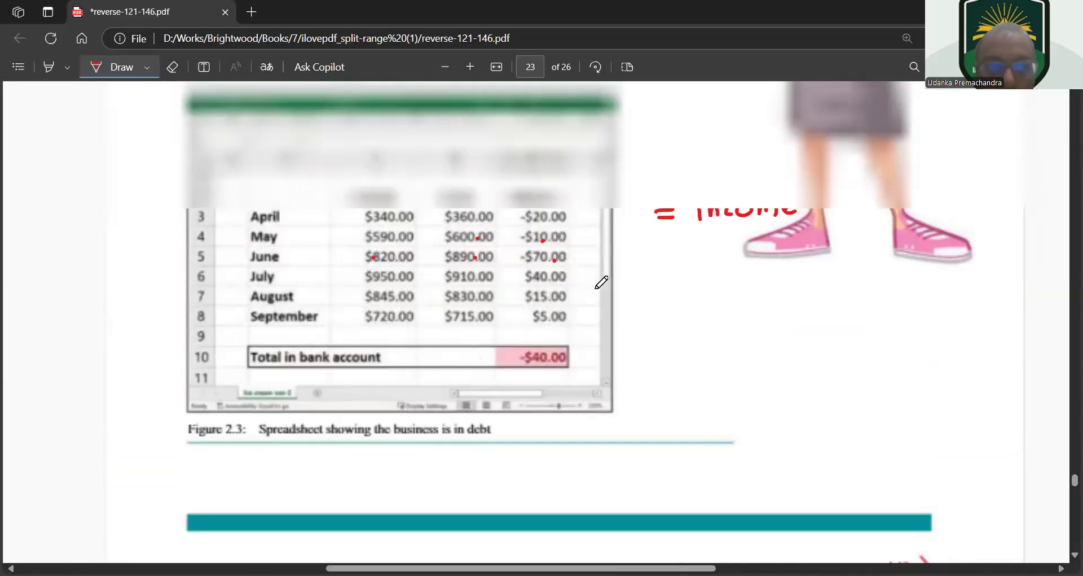
scroll(602, 282, "down", 3, "ctrl")
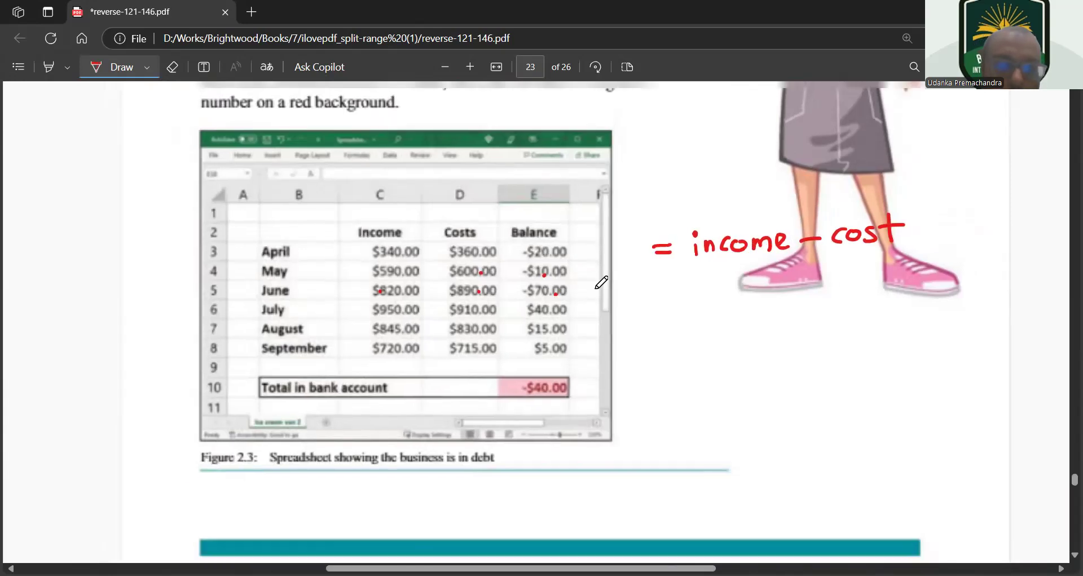
scroll(602, 283, "up", 15)
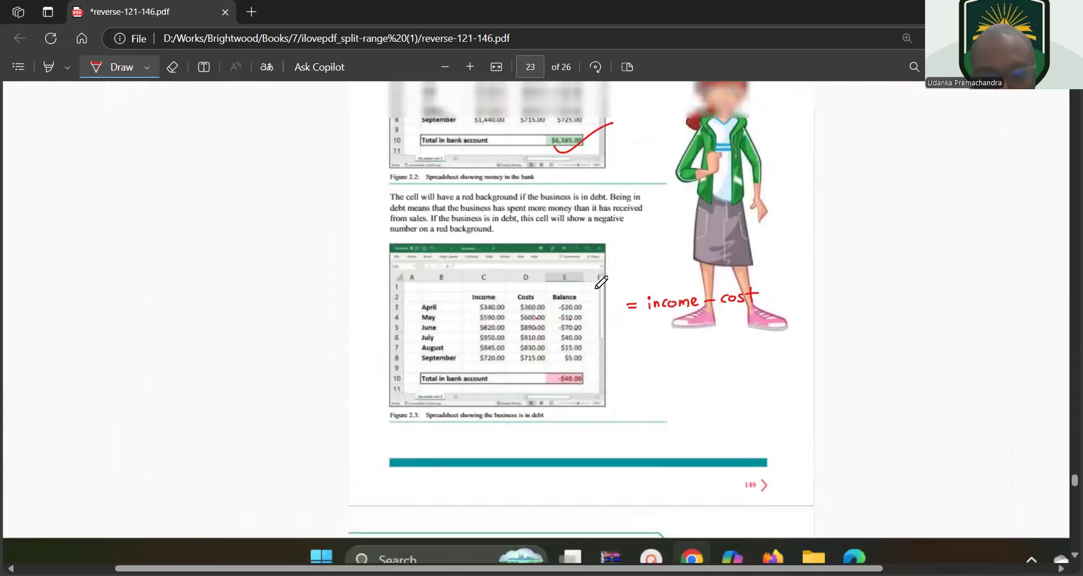
scroll(601, 282, "up", 10)
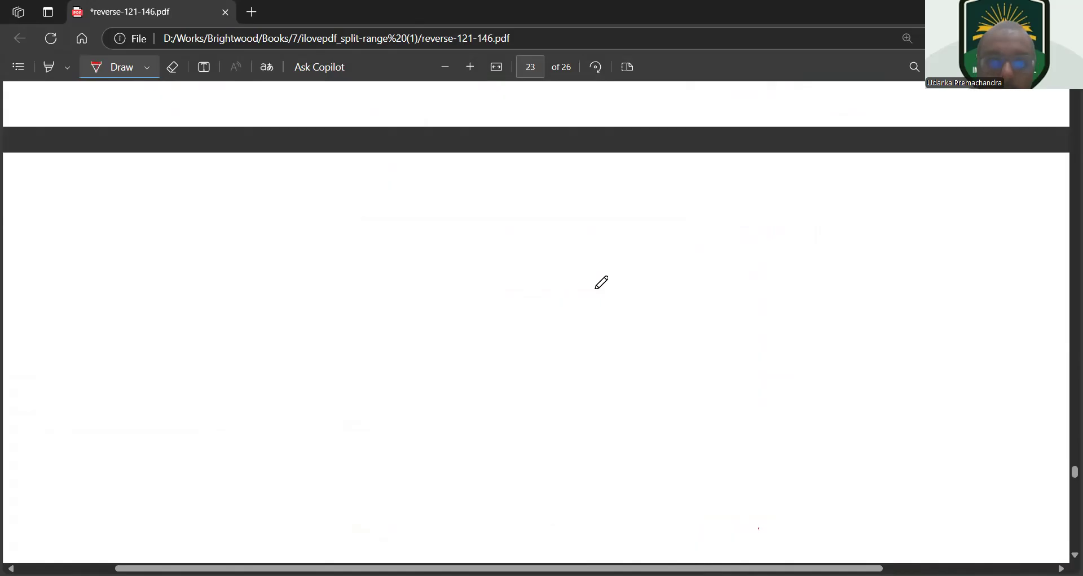
scroll(601, 282, "up", 1)
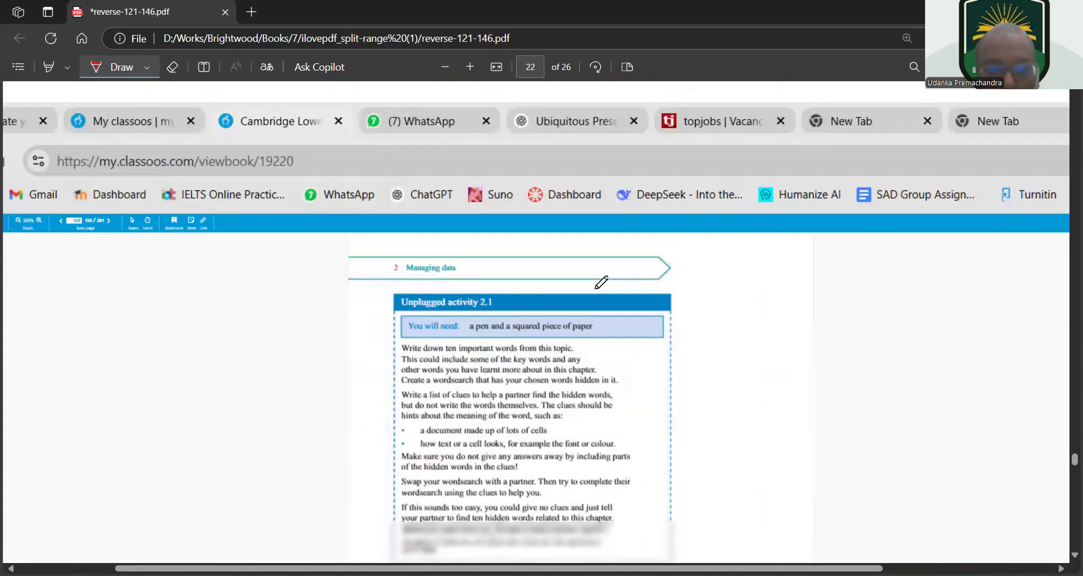
scroll(602, 282, "down", 3)
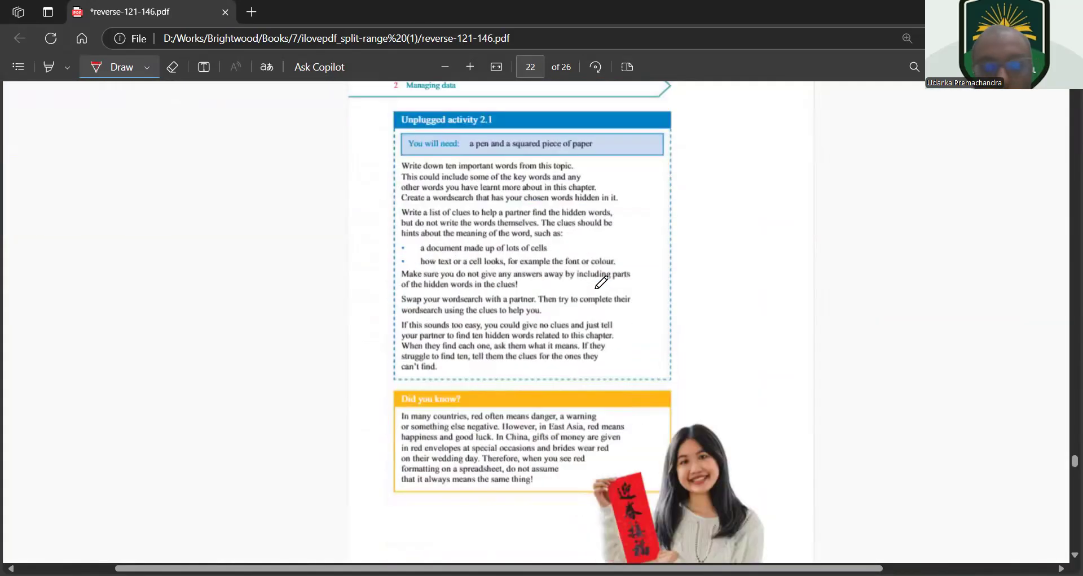
scroll(602, 283, "up", 3)
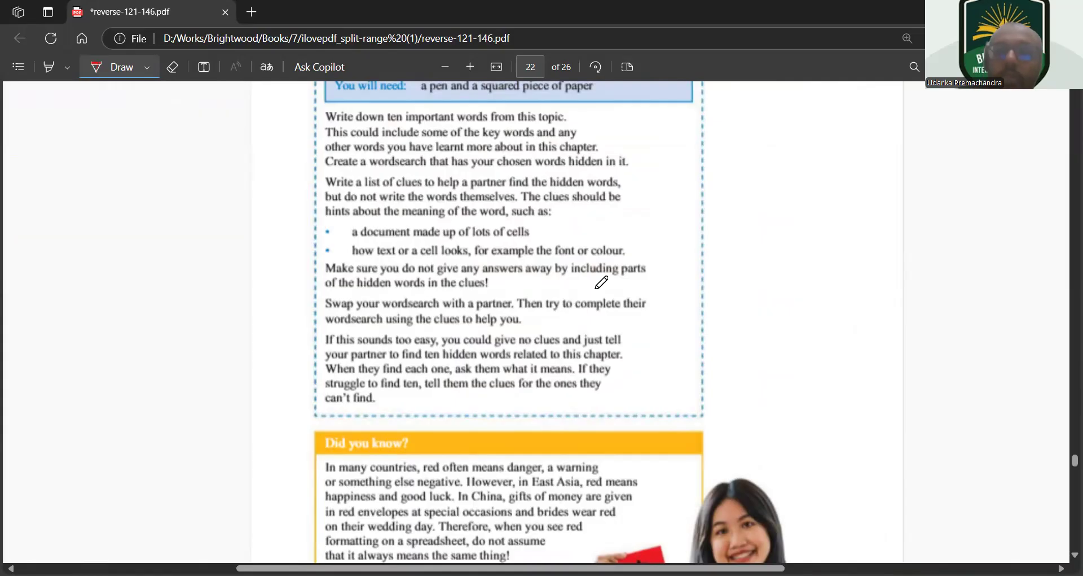
Handwrite "= Sum (0:0)" in red ink in the blank margin beside the Unplugged activity 2.1 text
left_click_drag(738, 196, 749, 195)
mouse_move(737, 206)
left_mouse_down()
mouse_move(775, 195)
mouse_move(764, 208)
left_mouse_up()
mouse_move(790, 195)
left_mouse_down()
mouse_move(804, 208)
mouse_move(821, 195)
mouse_move(830, 206)
left_mouse_up()
mouse_move(862, 175)
left_mouse_down()
mouse_move(860, 207)
mouse_move(874, 191)
left_mouse_up()
left_click(886, 186)
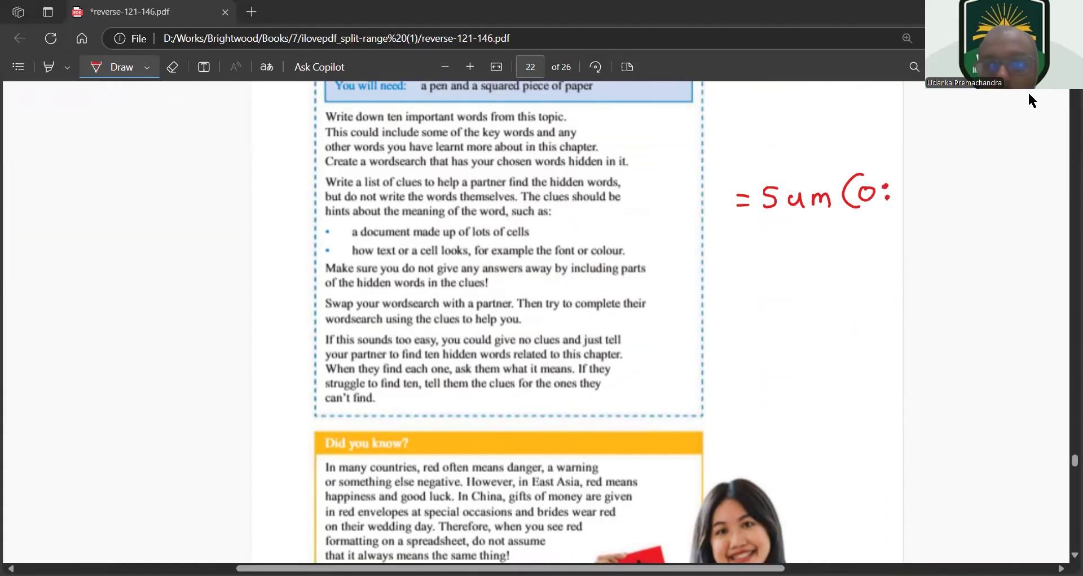
left_click_drag(909, 170, 914, 206)
Handwrite "= Average" in red ink directly below the Sum note
left_click_drag(744, 238, 756, 237)
mouse_move(745, 246)
left_mouse_down()
mouse_move(782, 232)
mouse_move(789, 254)
mouse_move(786, 243)
left_mouse_up()
mouse_move(794, 239)
left_mouse_down()
mouse_move(799, 256)
mouse_move(806, 239)
left_mouse_up()
mouse_move(809, 248)
left_mouse_down()
mouse_move(828, 256)
mouse_move(833, 241)
left_mouse_up()
left_click_drag(840, 242, 845, 264)
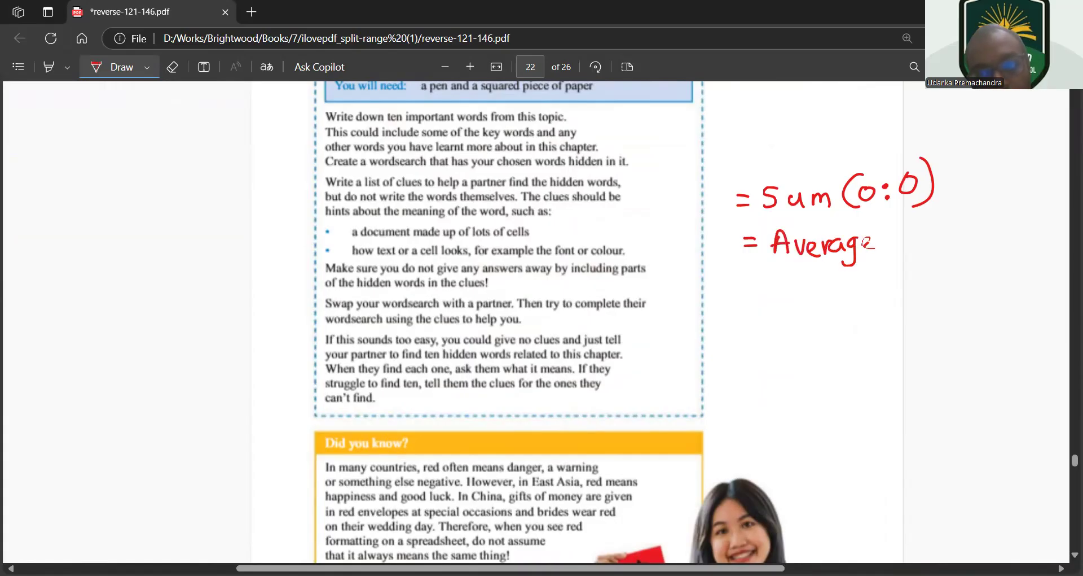